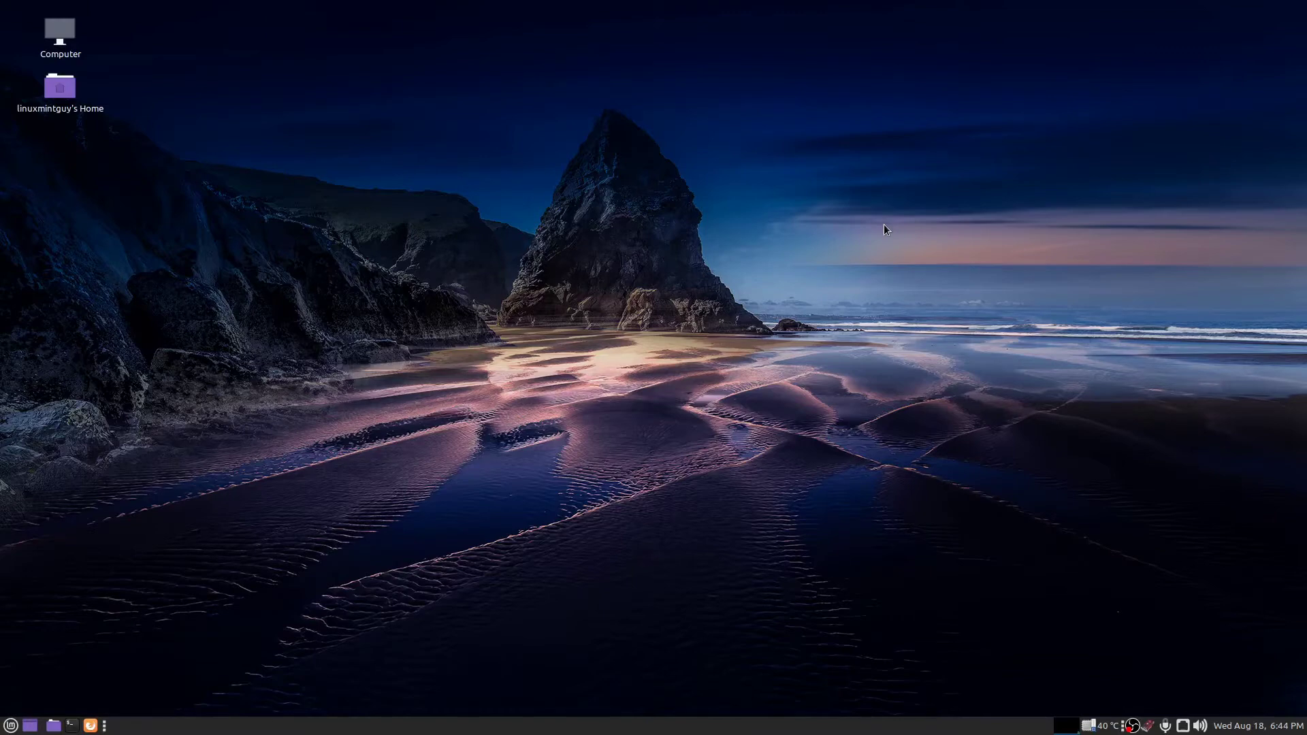
- Launch Rhythmbox and move its window to the middle of the desktop
click(11, 725)
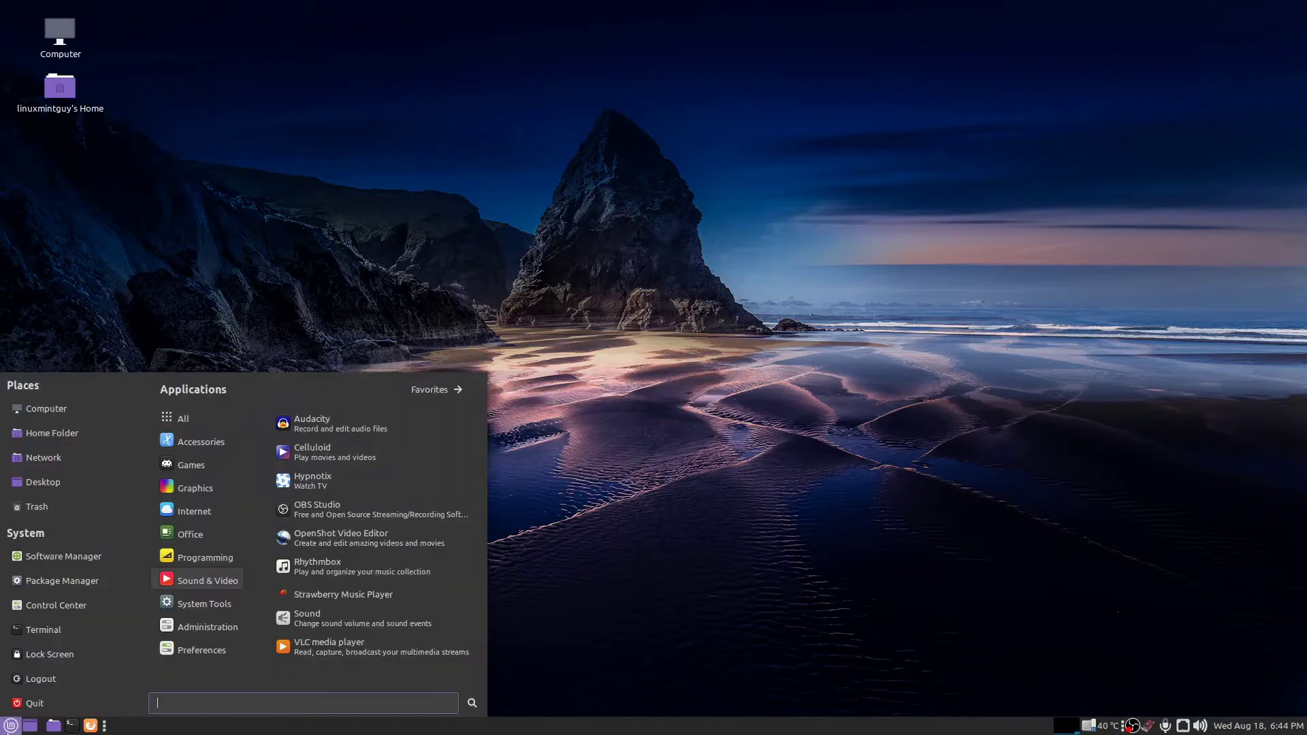
click(339, 565)
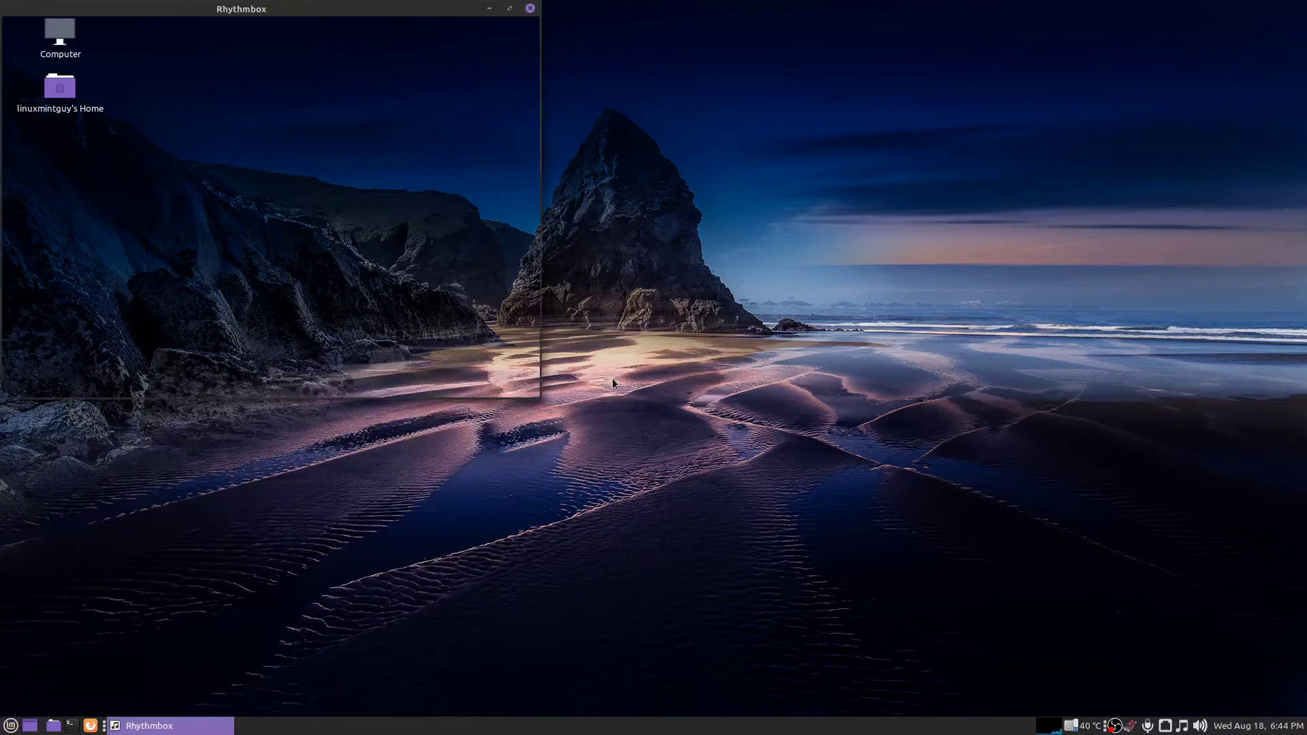
drag(325, 11, 758, 172)
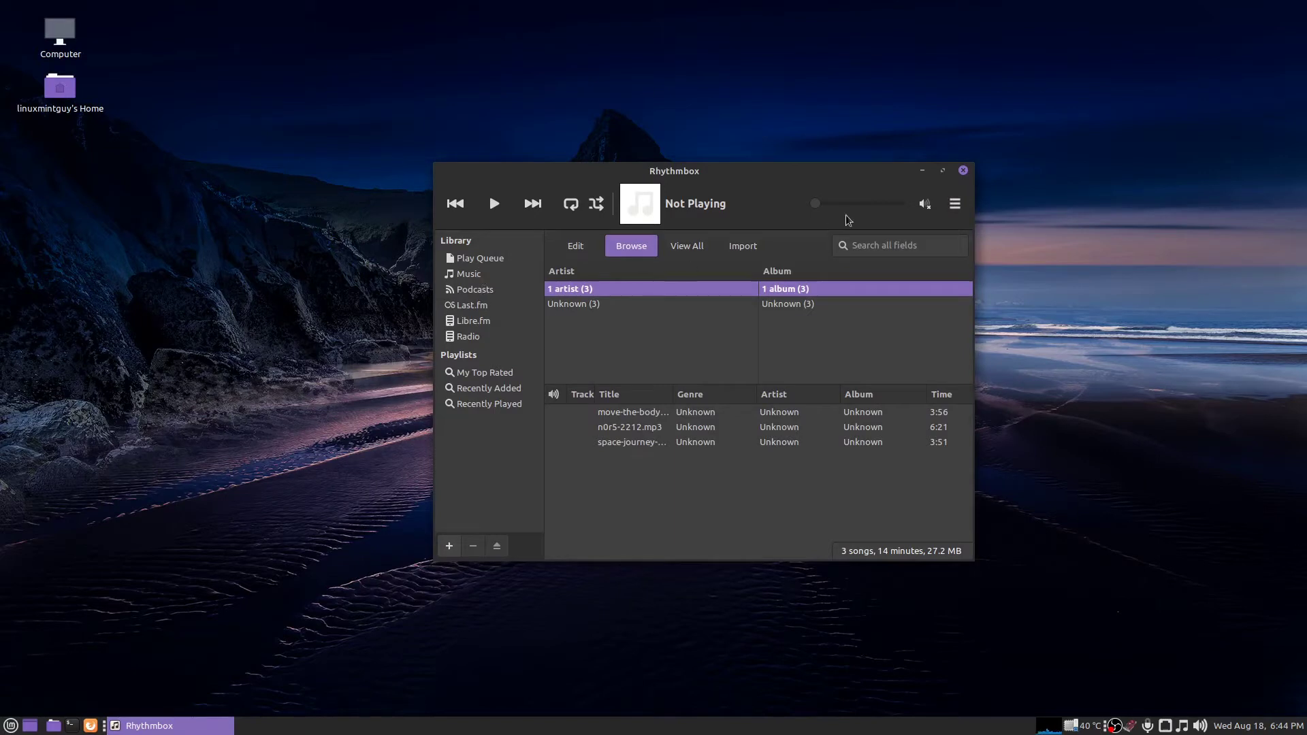
- Review the available plugins in the Rhythmbox preferences, and close the preferences and the player window
click(955, 203)
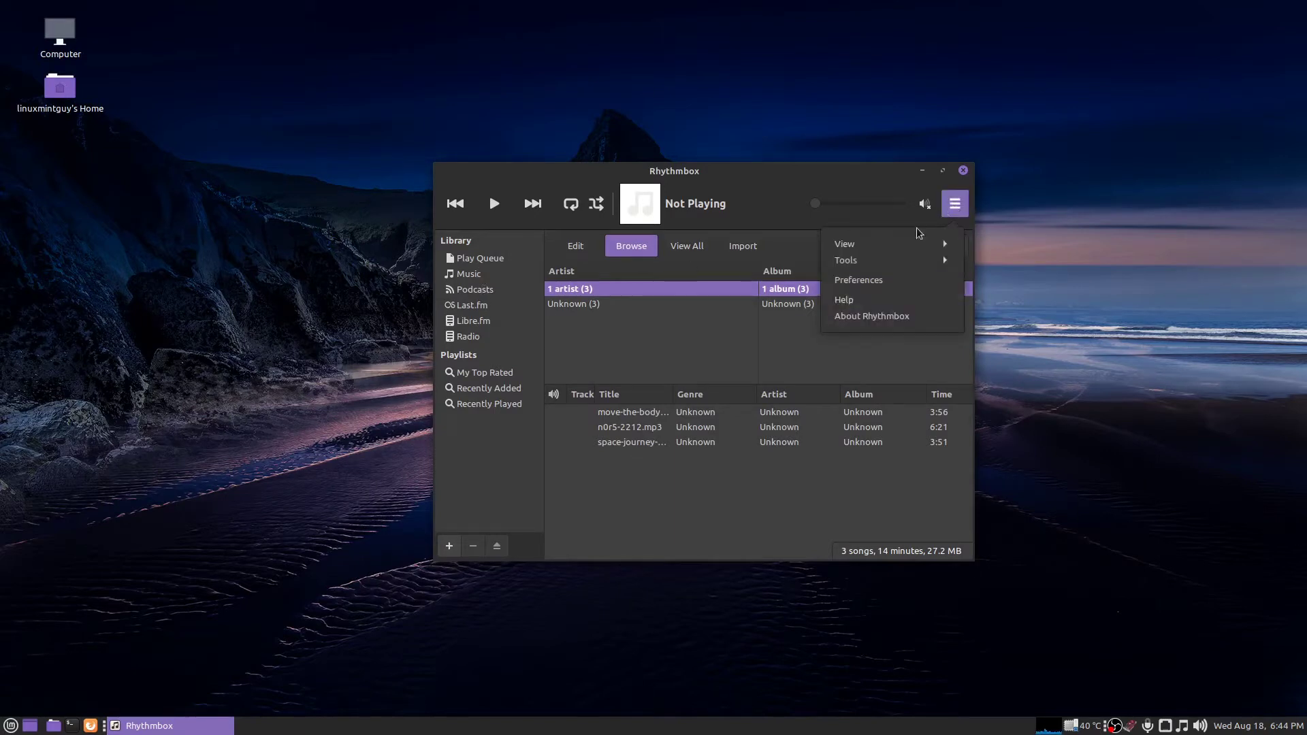
click(868, 281)
click(758, 263)
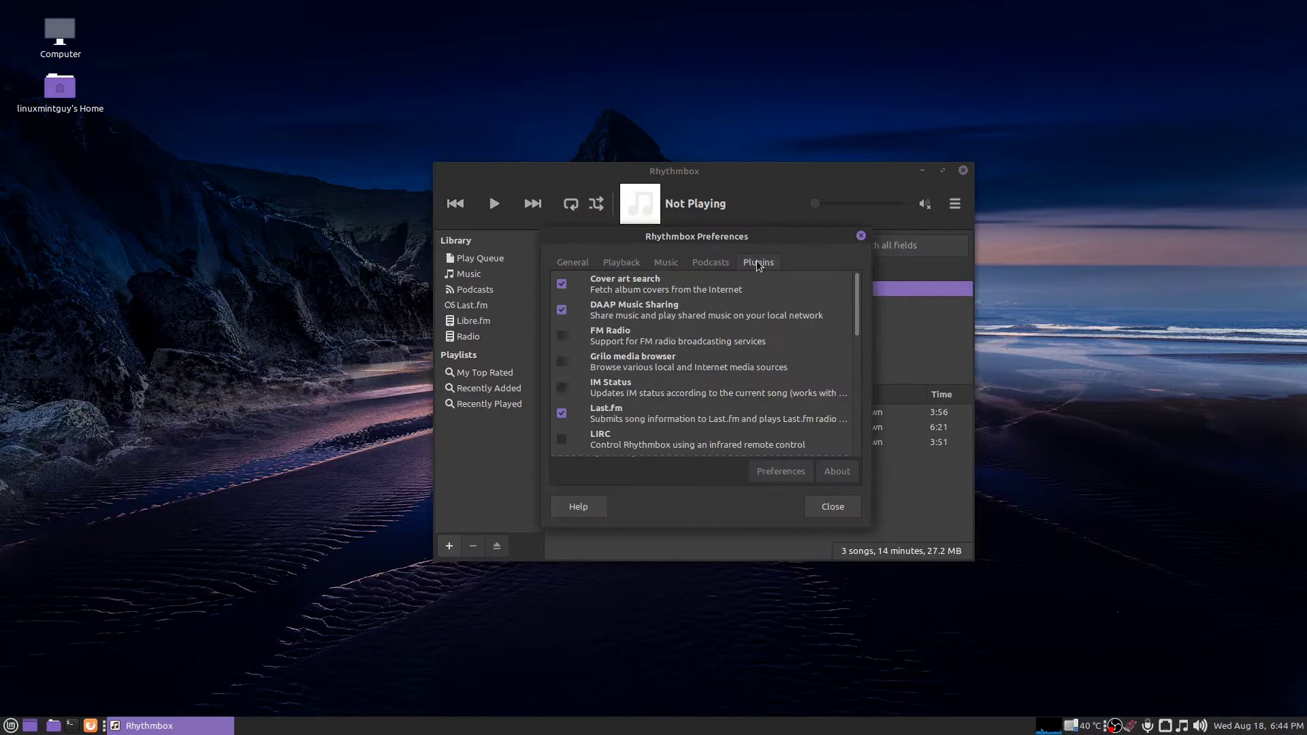
scroll(860, 331, down, 1)
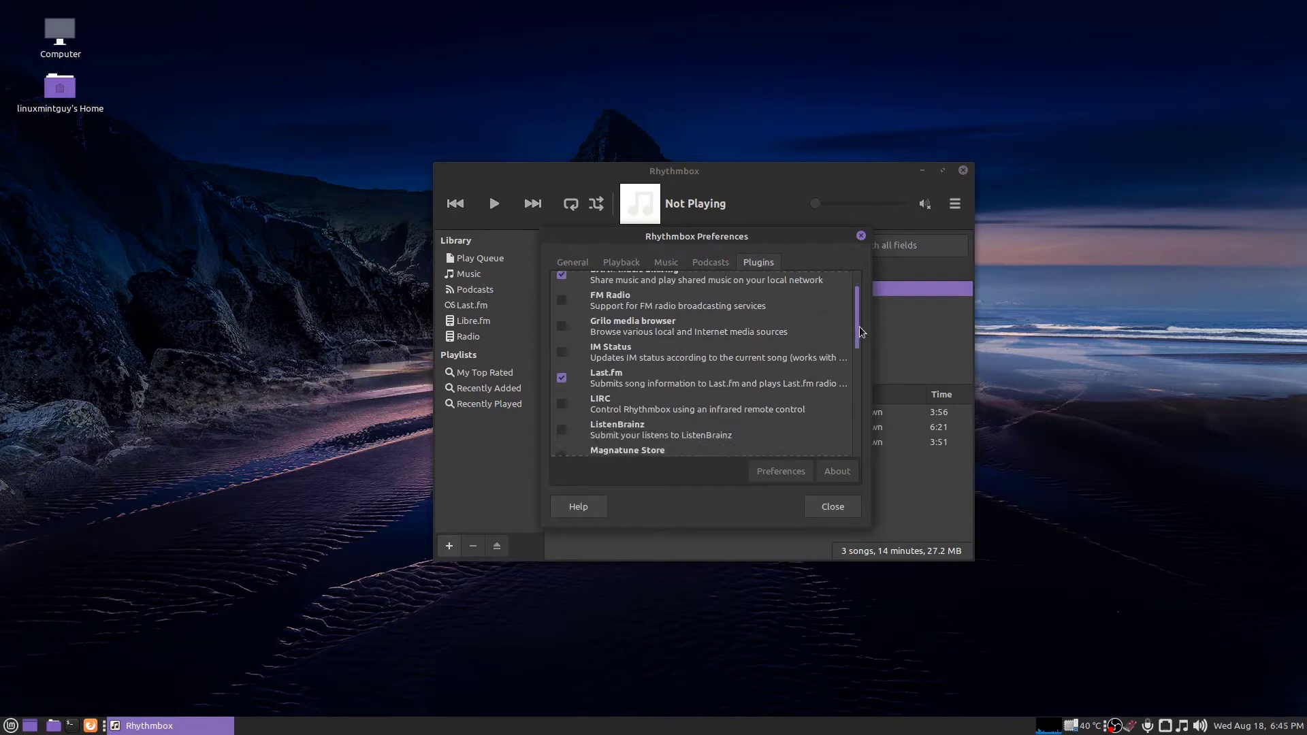
drag(860, 332, 858, 456)
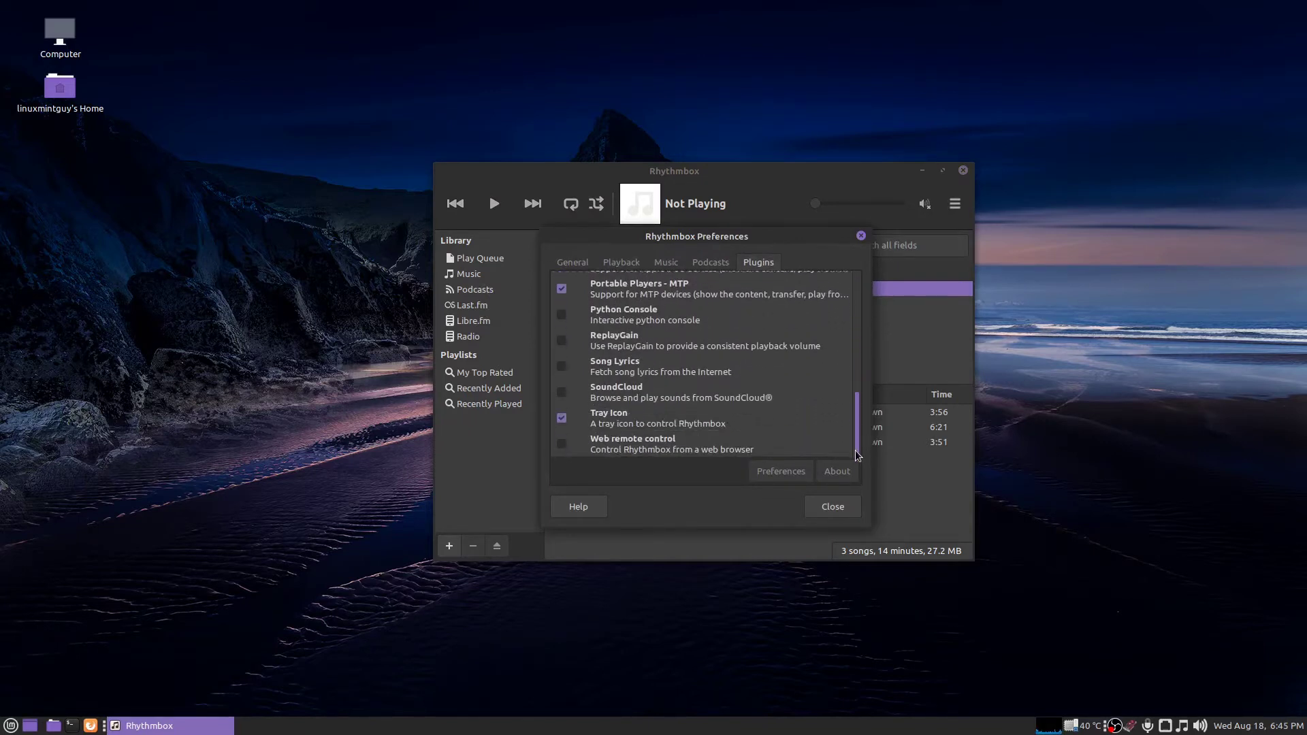
scroll(858, 456, up, 10)
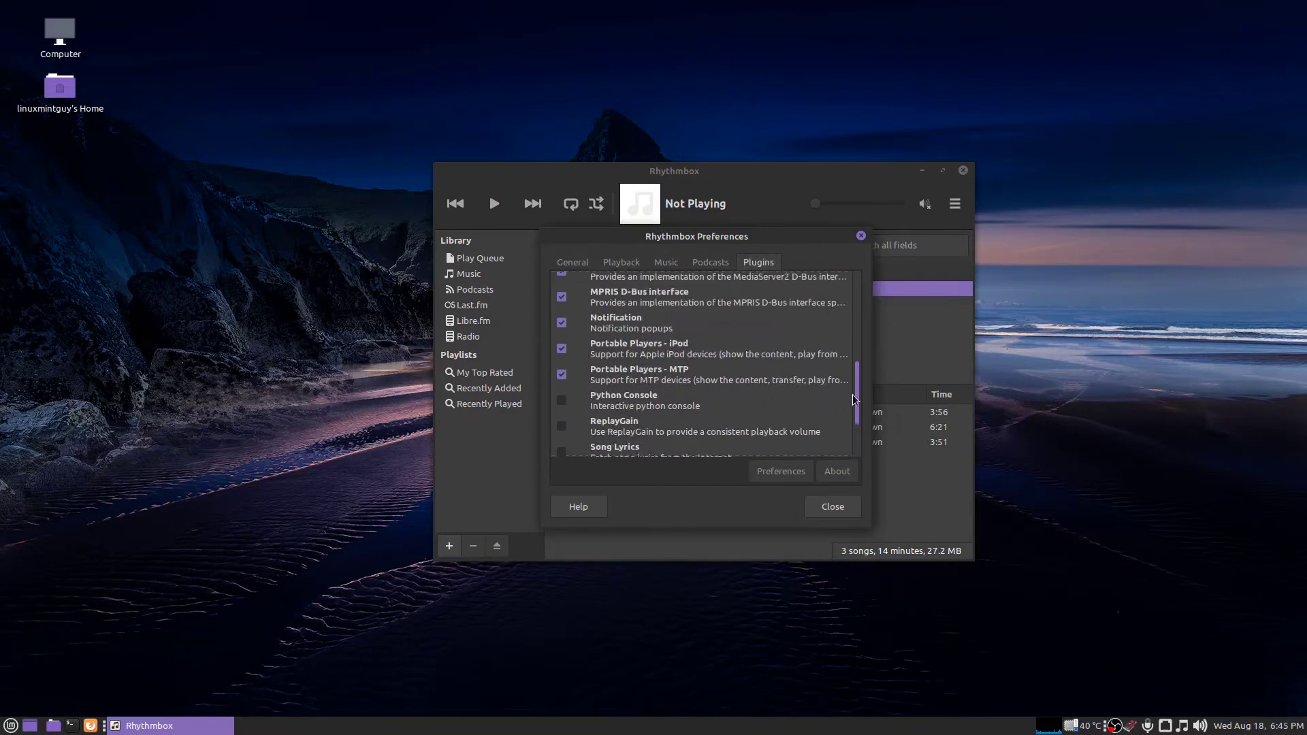
click(848, 505)
click(963, 171)
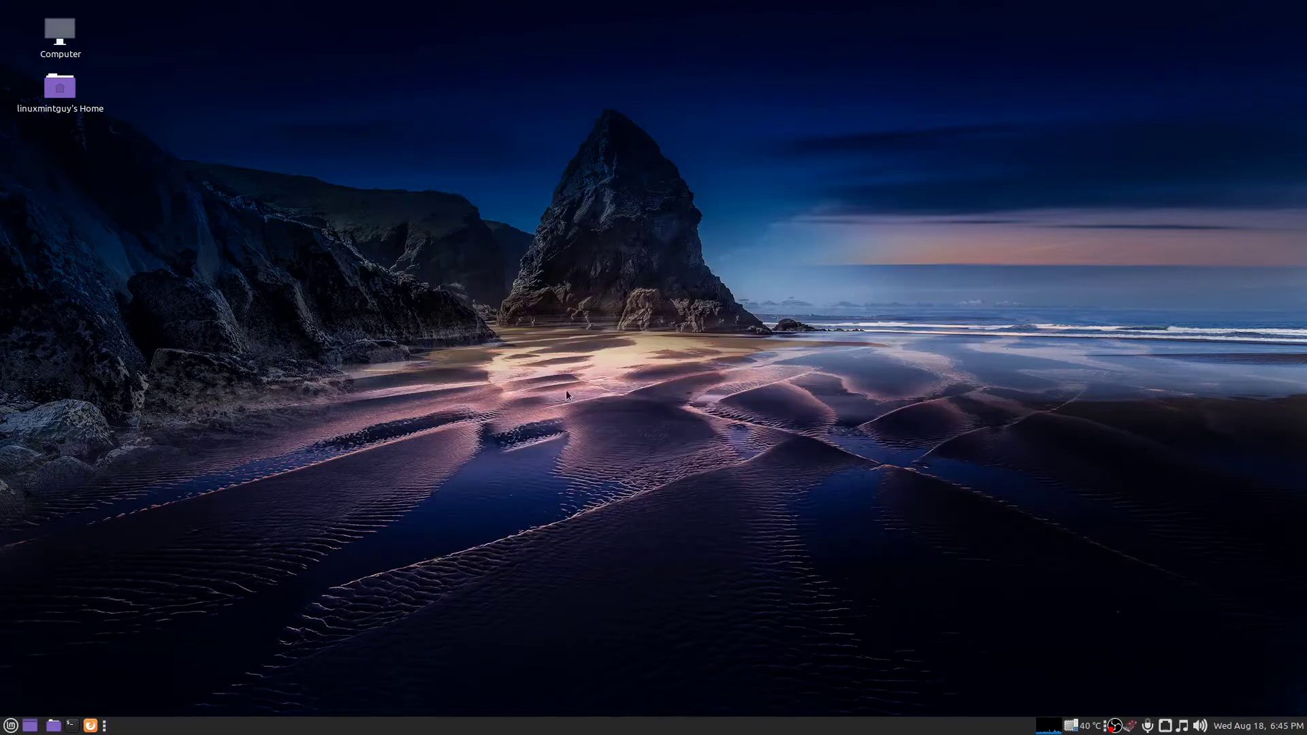
- Open the Strawberry Music Player page on AppImageHub in Firefox from the browsing history and show its downloadable files
click(91, 726)
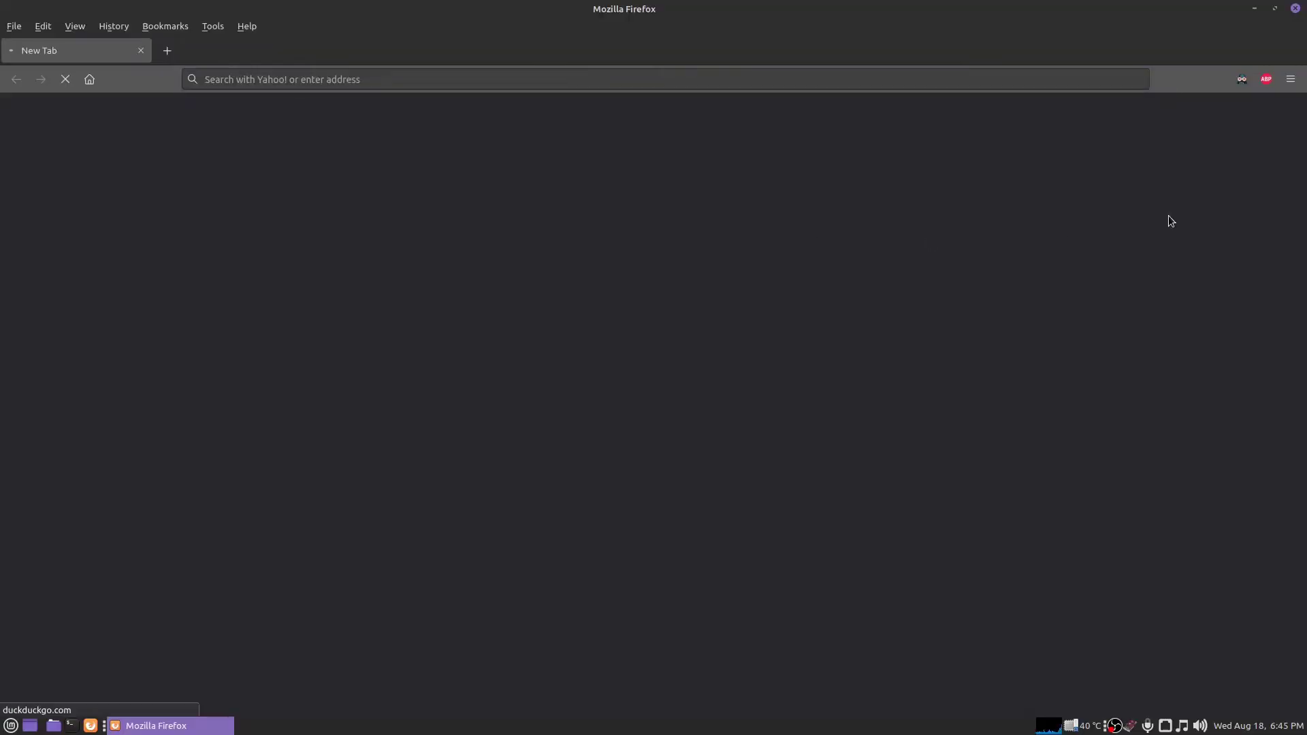
click(125, 28)
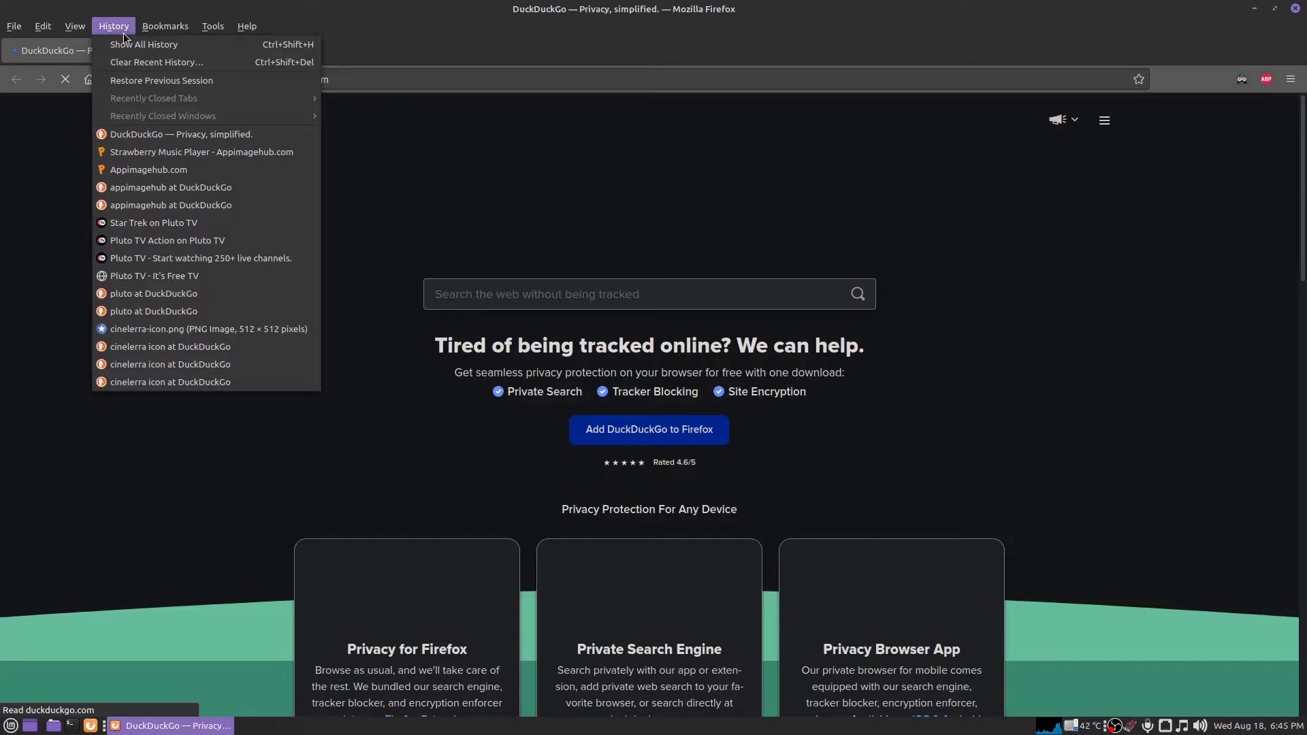
click(165, 151)
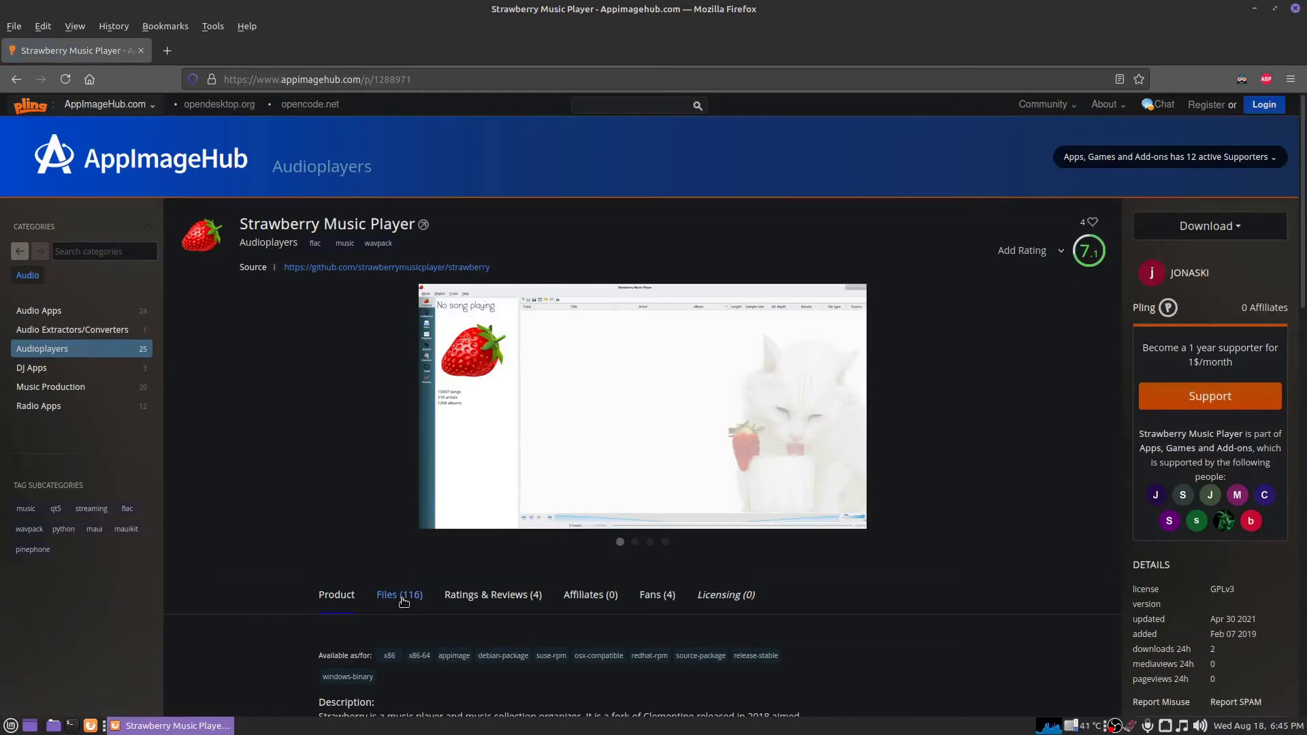
click(404, 600)
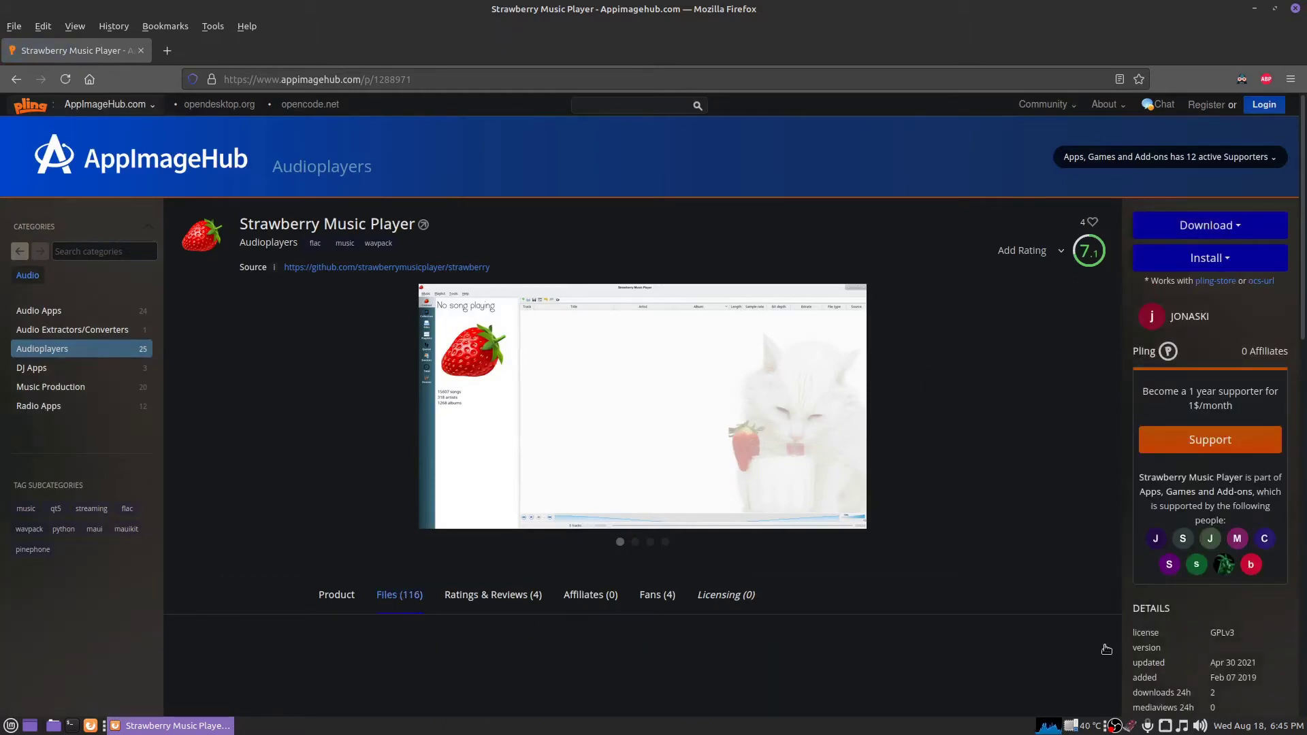
scroll(963, 405, down, 2)
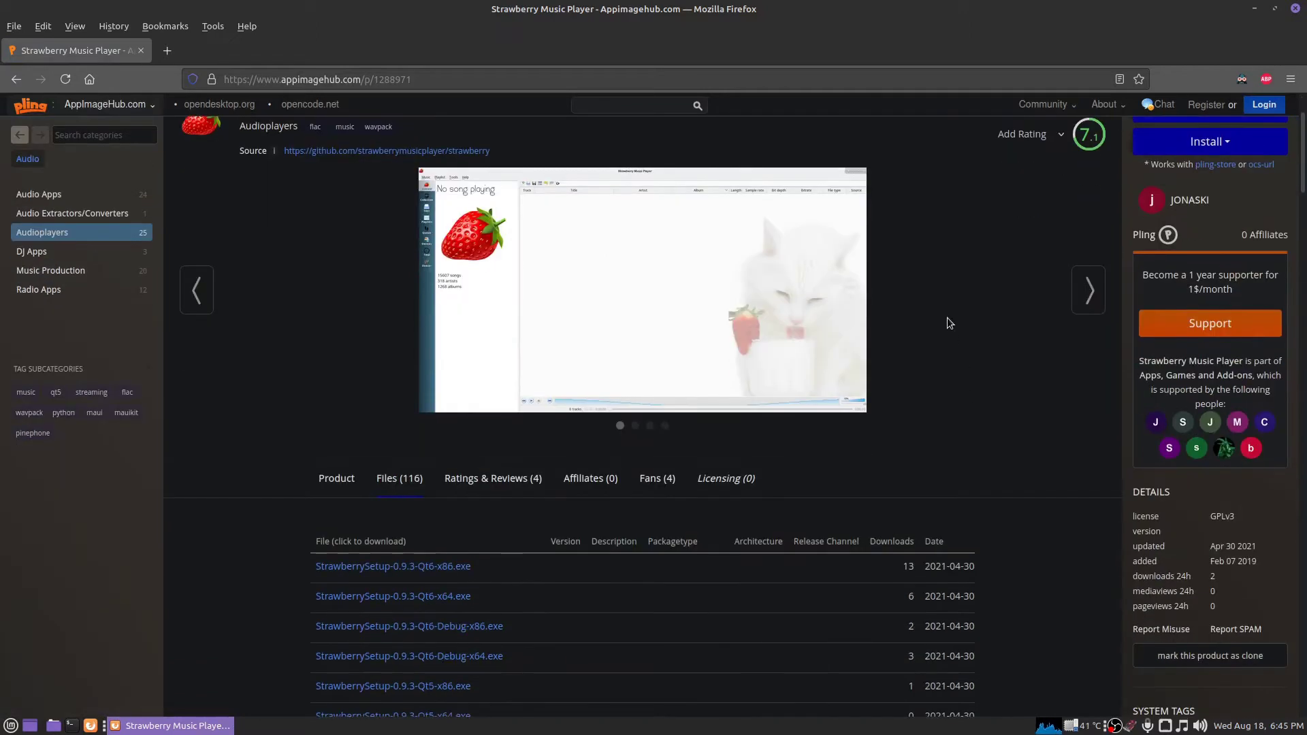
- Search the page for "appimage" to locate the Strawberry-0.9.3-Qt6-x86_64.AppImage download
key(ctrl+f)
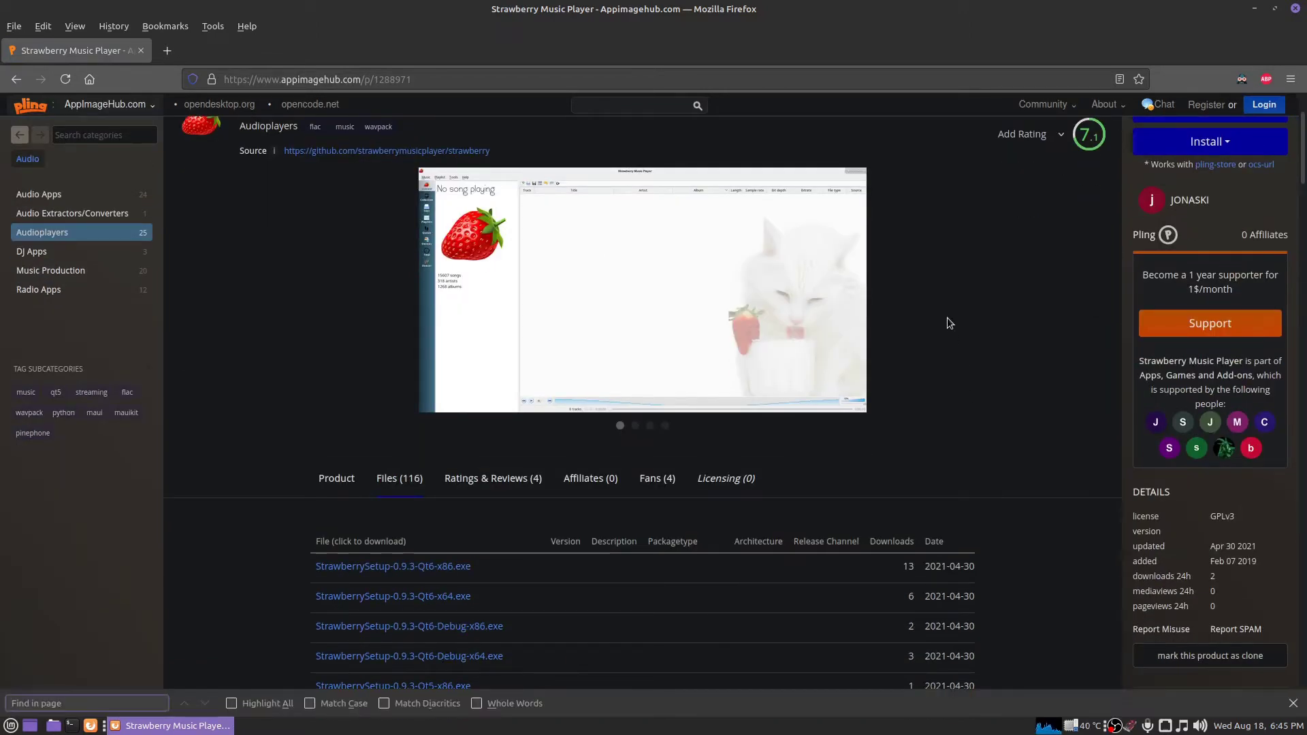
text(appimage)
key(Return)
key(Return)
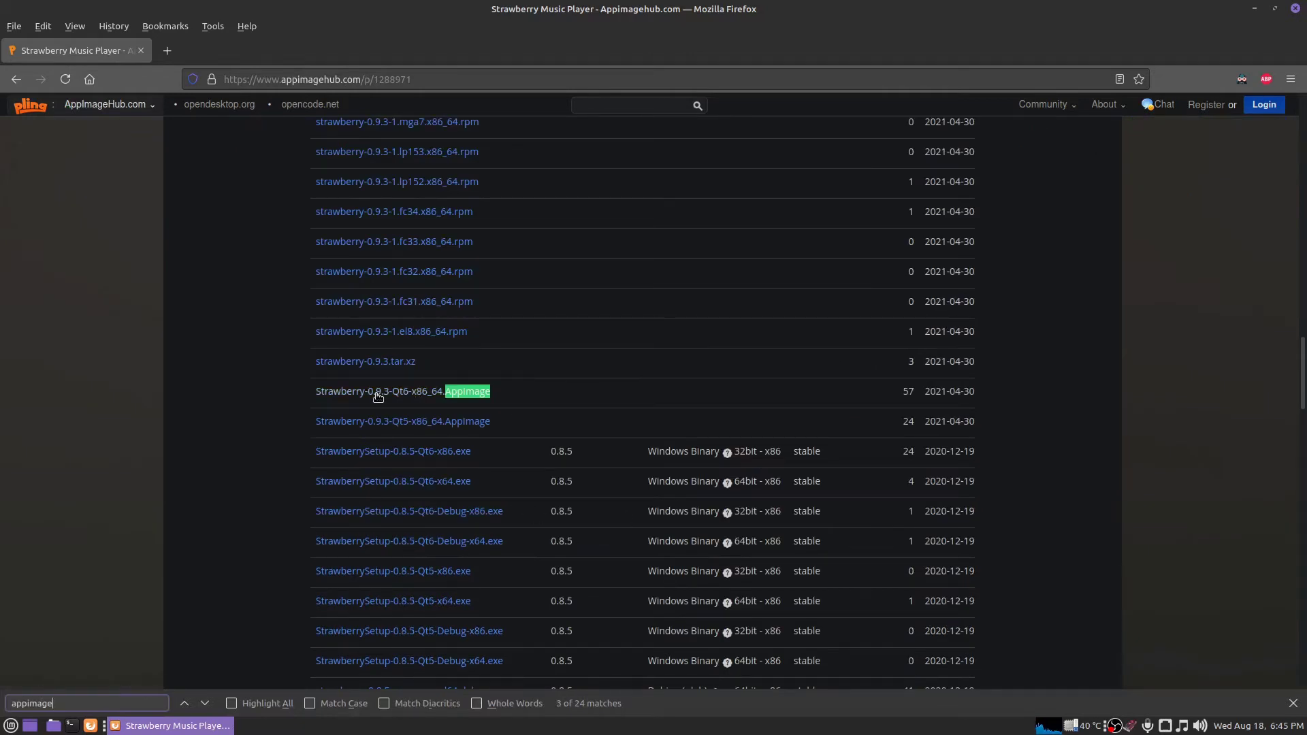
- Open the apps/appimage folder in the file manager to view the stored AppImage files
click(53, 726)
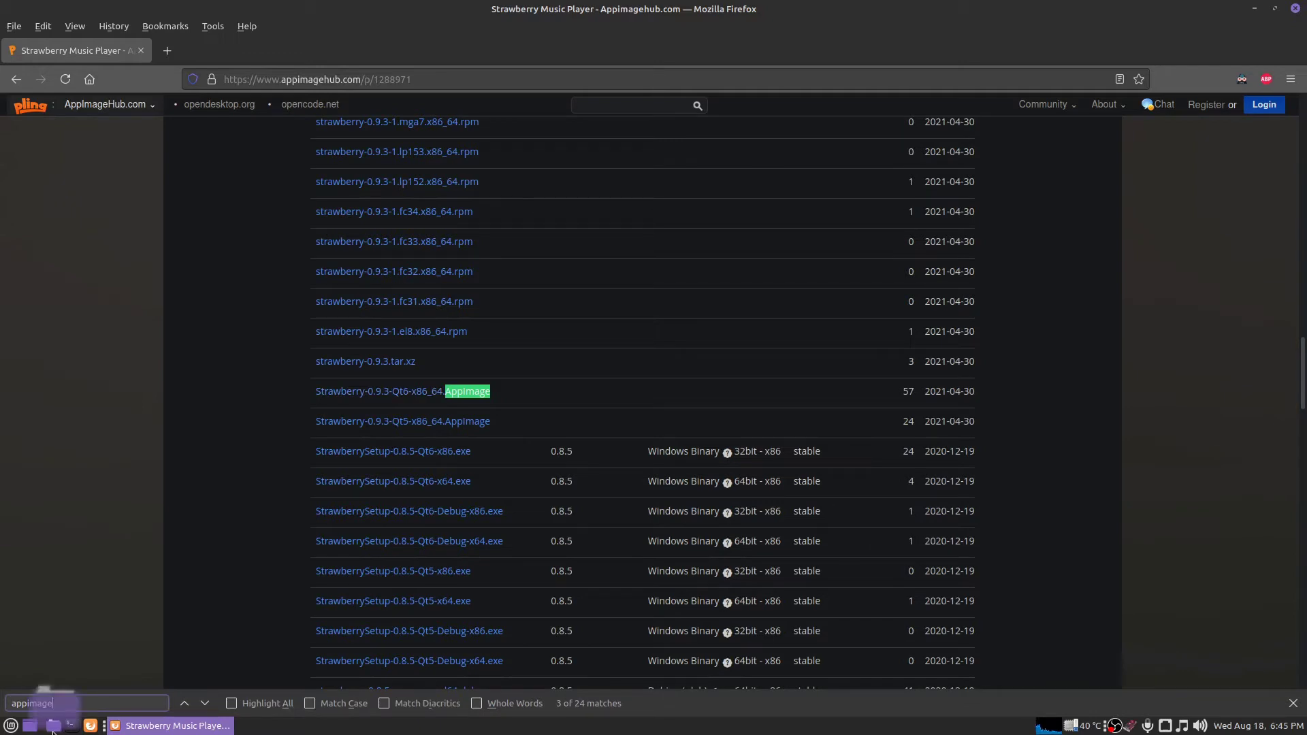
double_click(543, 292)
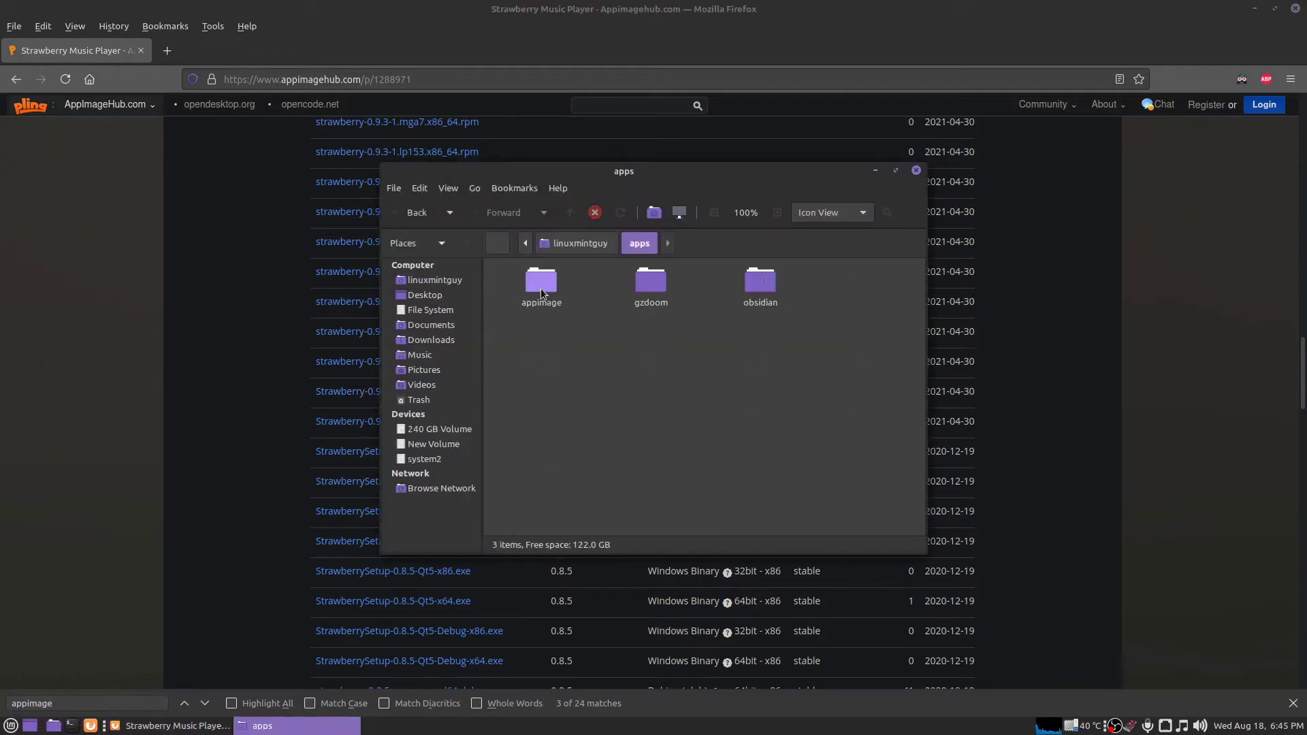
double_click(540, 288)
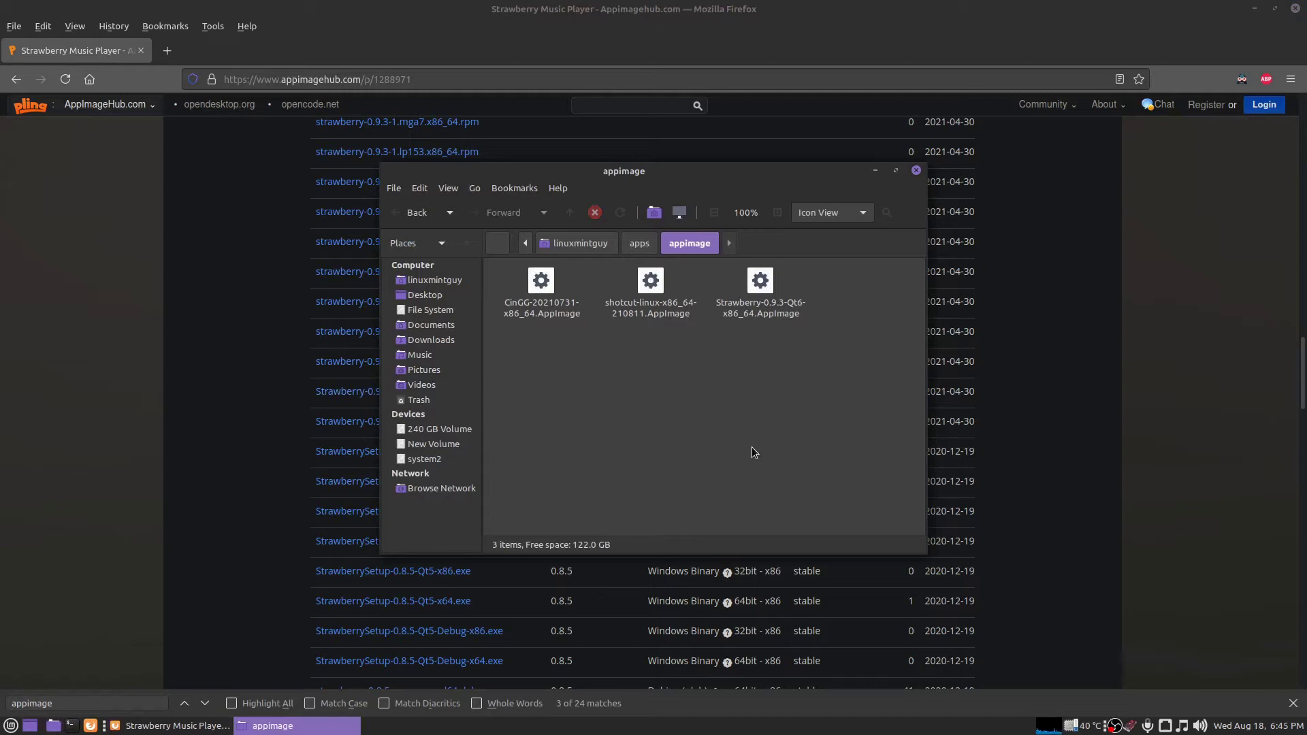
- Inspect the launcher properties of Strawberry Music Player under Sound & Video in the Main Menu editor
right_click(7, 727)
click(48, 610)
click(533, 394)
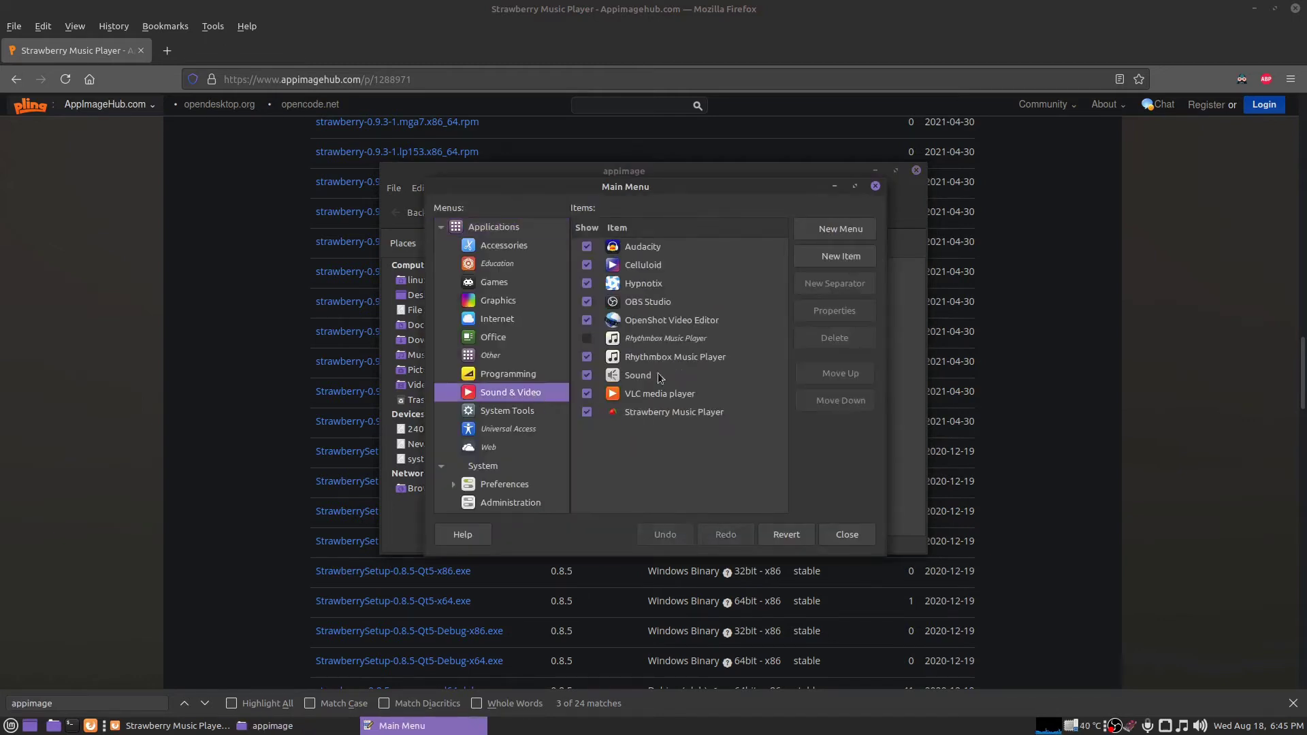
click(648, 417)
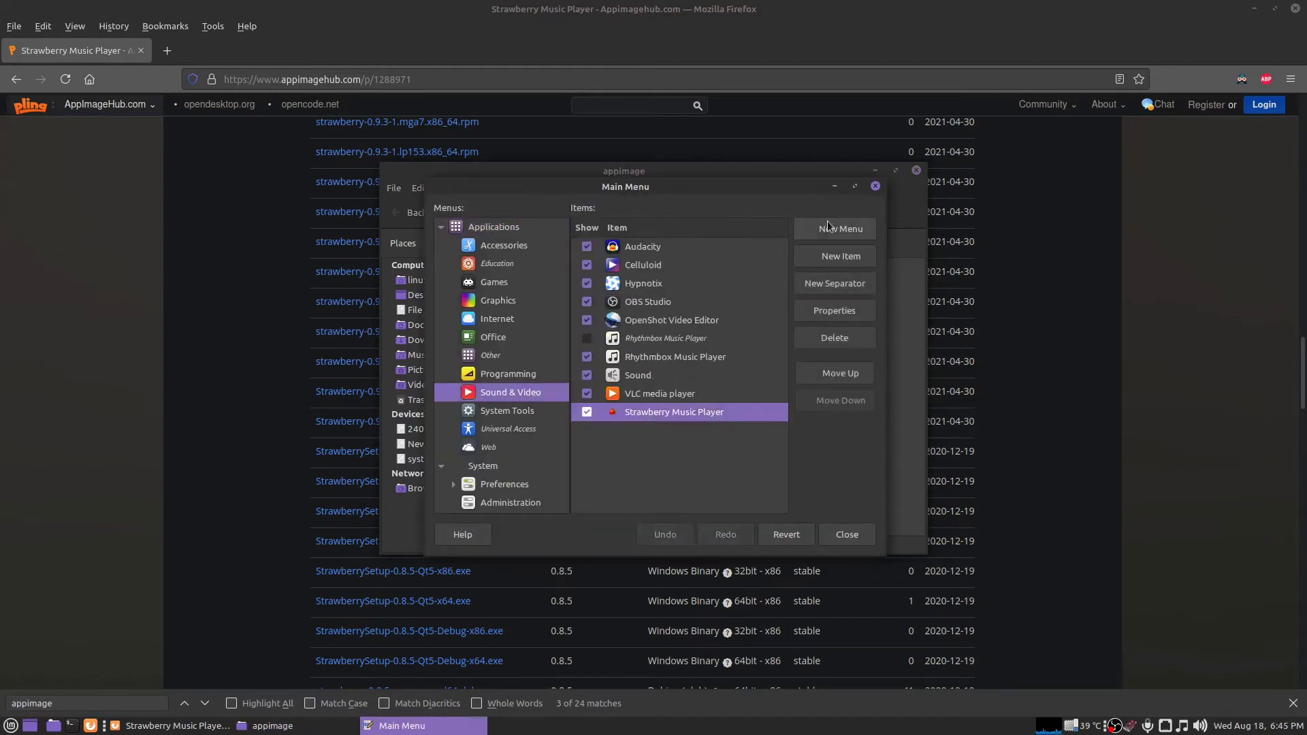
click(836, 318)
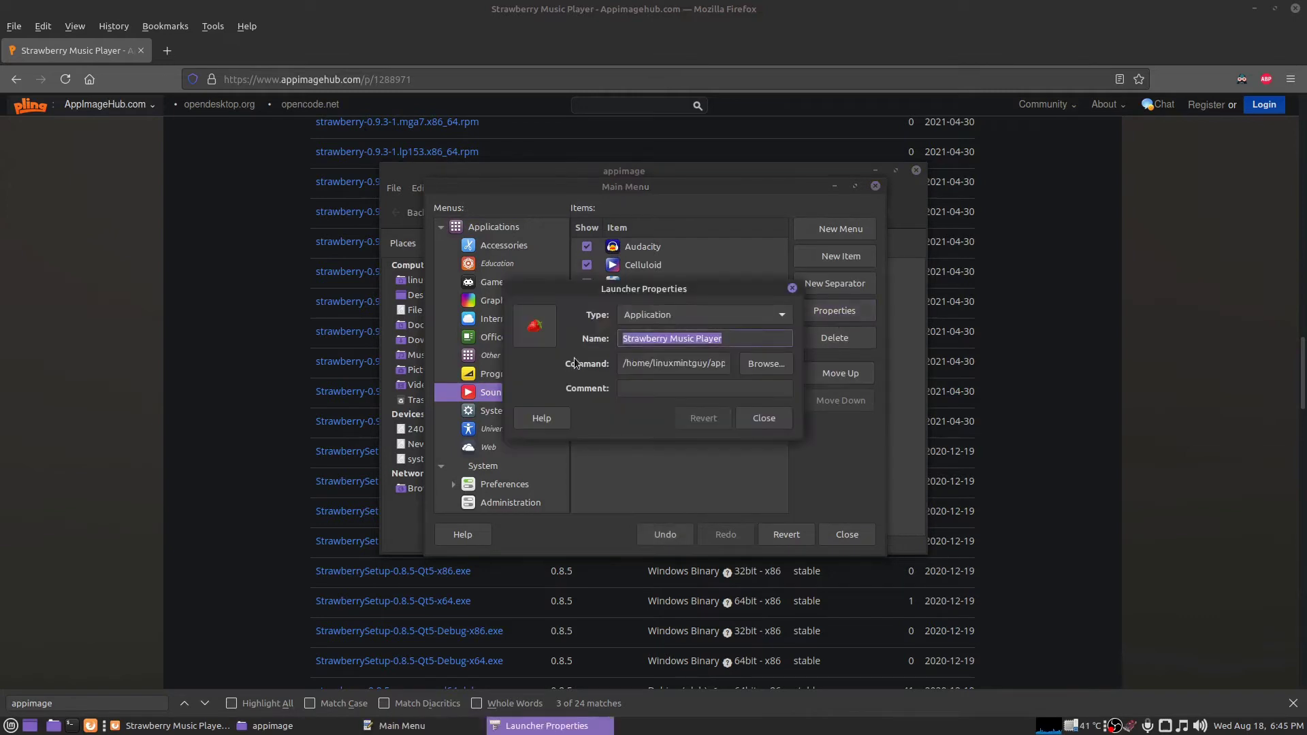
click(662, 363)
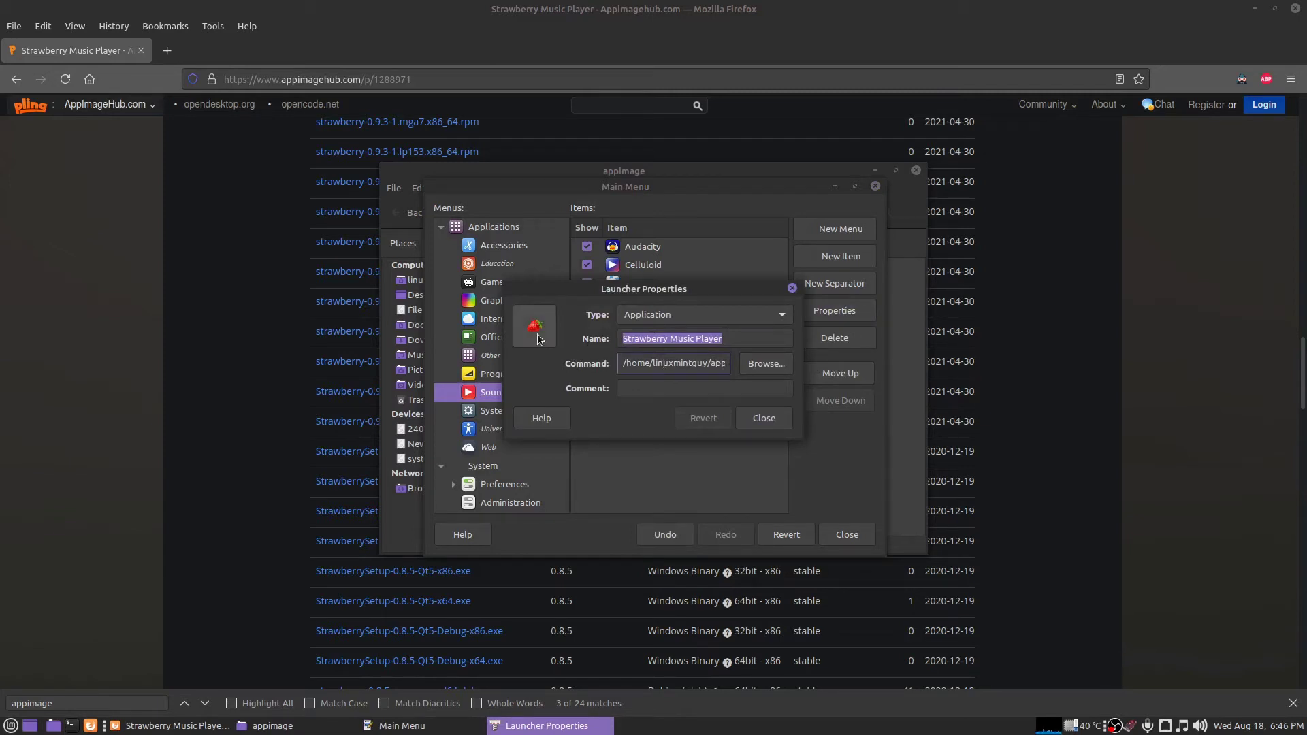
click(763, 419)
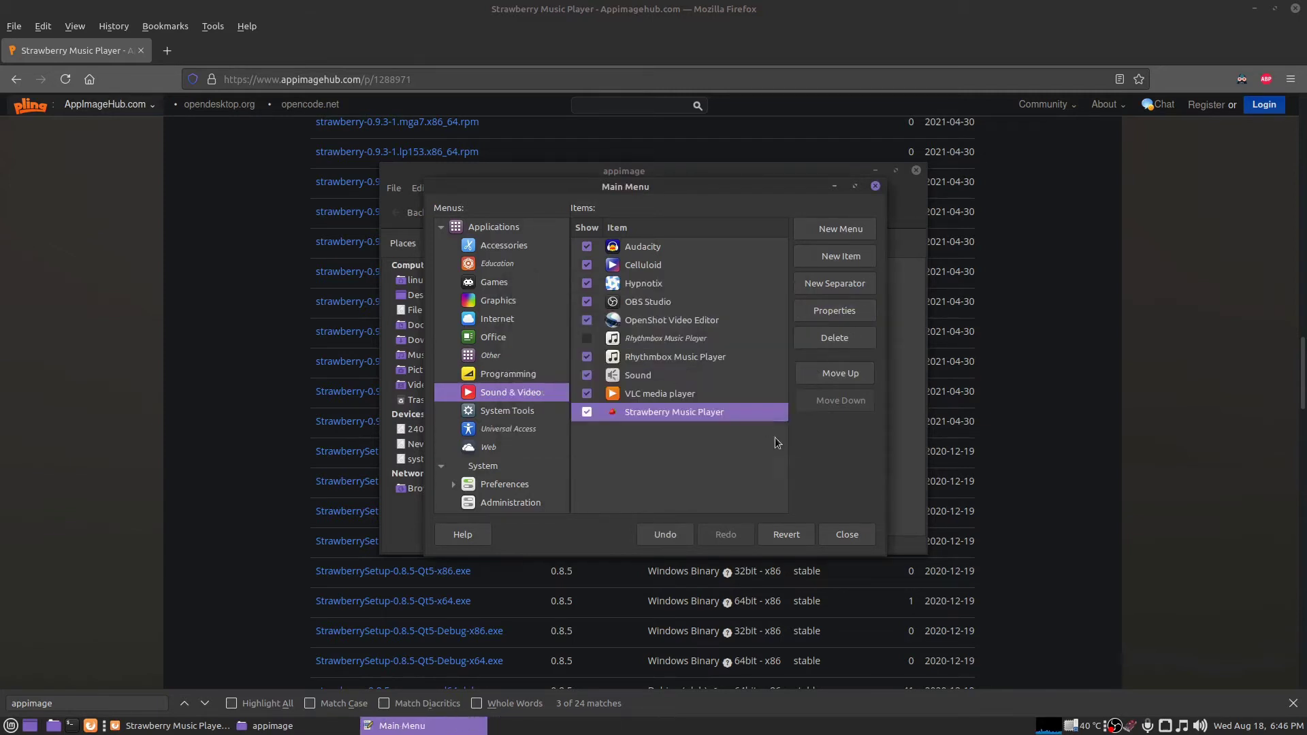
- Close the Main Menu editor, the file manager and the browser
click(847, 535)
click(916, 171)
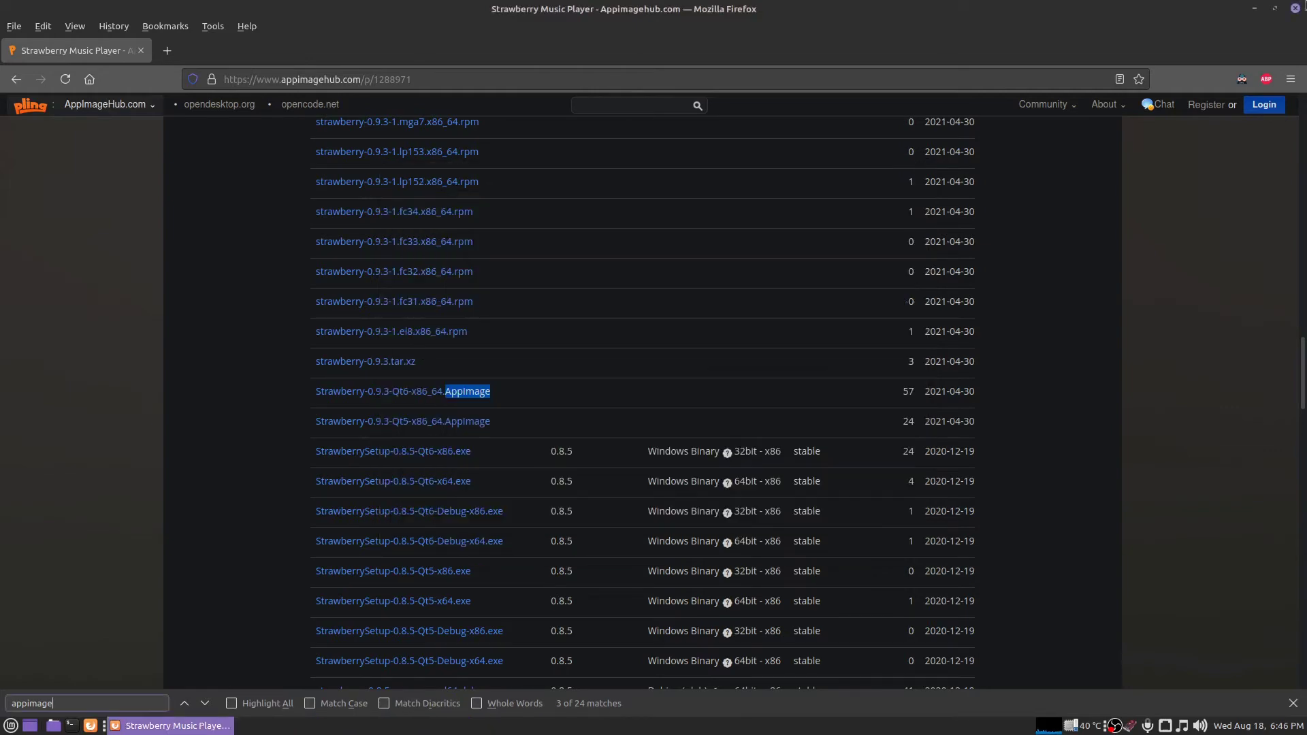
click(1297, 7)
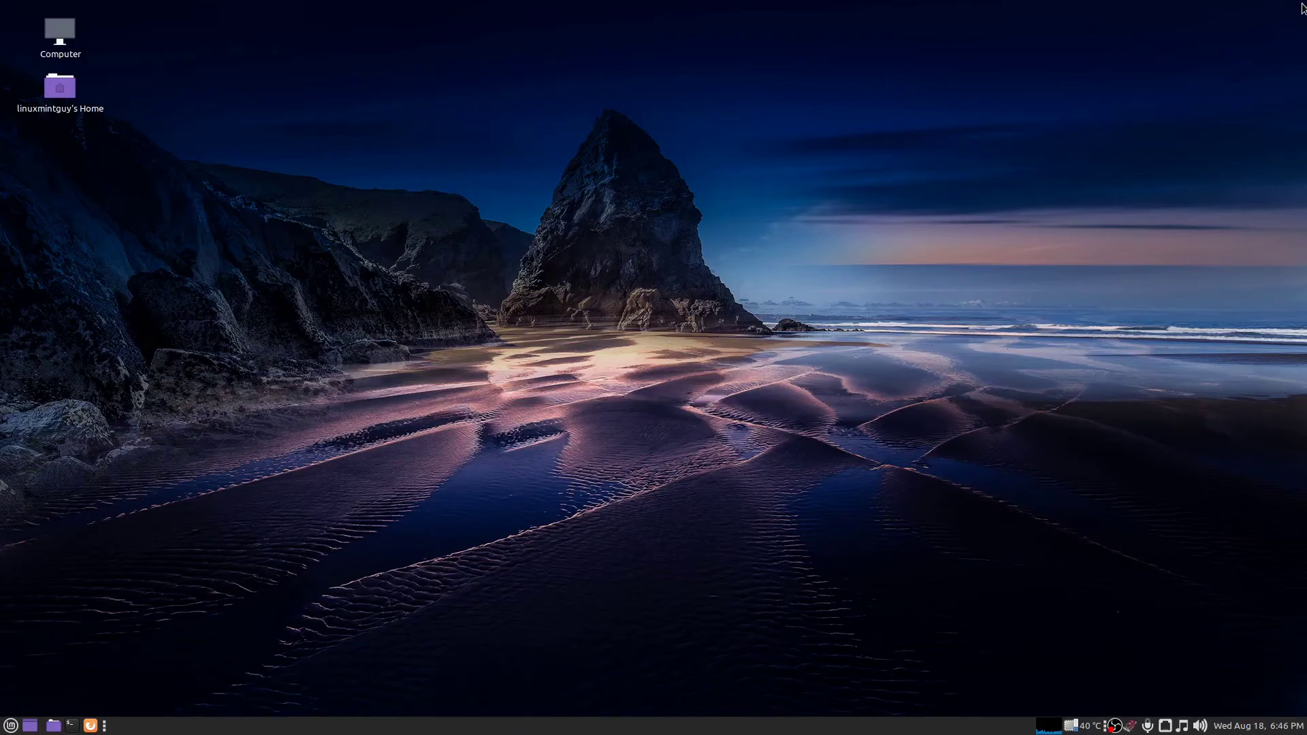
- Launch Strawberry Music Player, bring its window up, and quit the Rhythmbox instance still running in the system tray
click(10, 725)
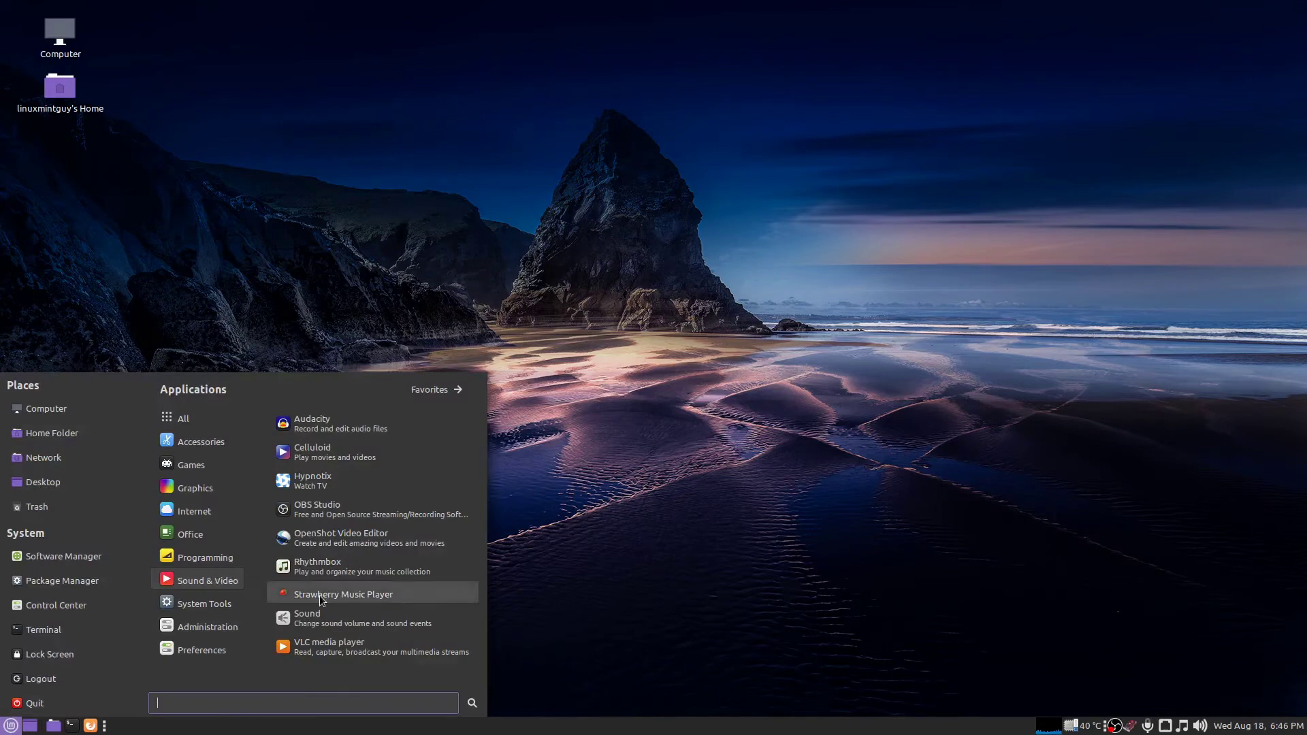
click(320, 596)
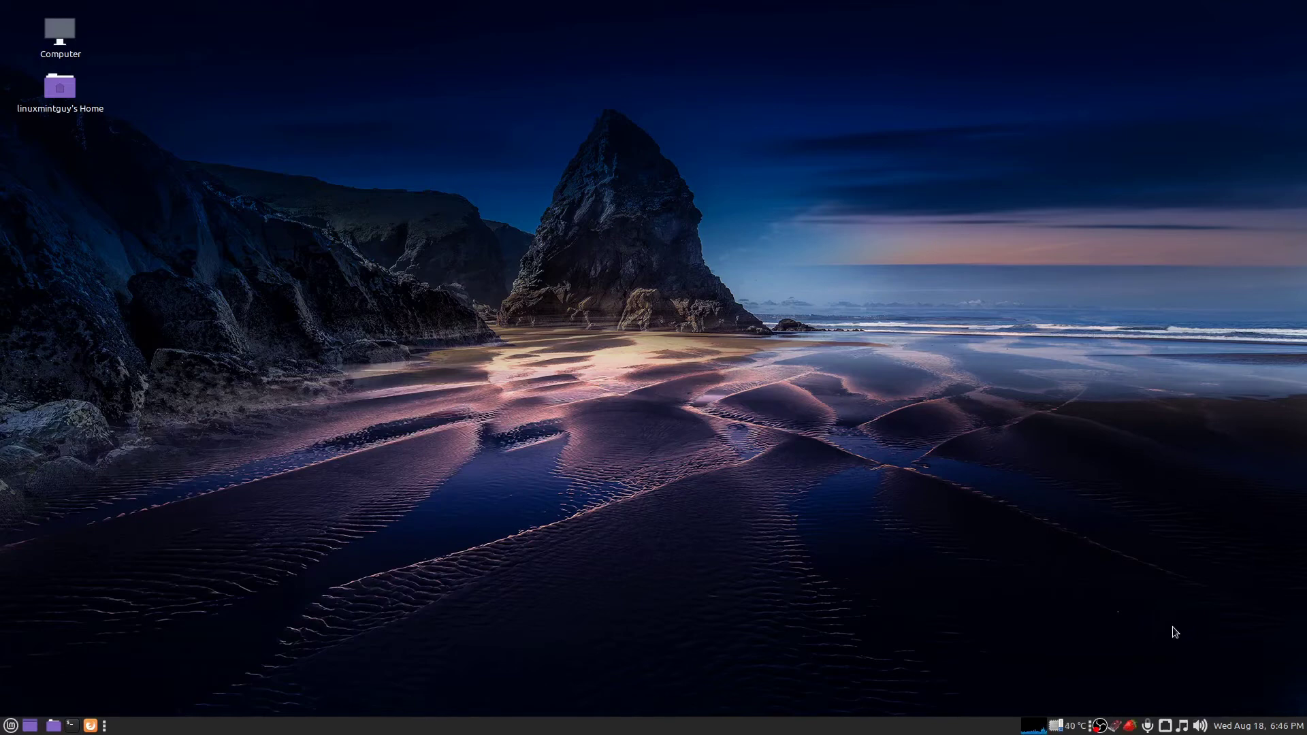
right_click(1182, 726)
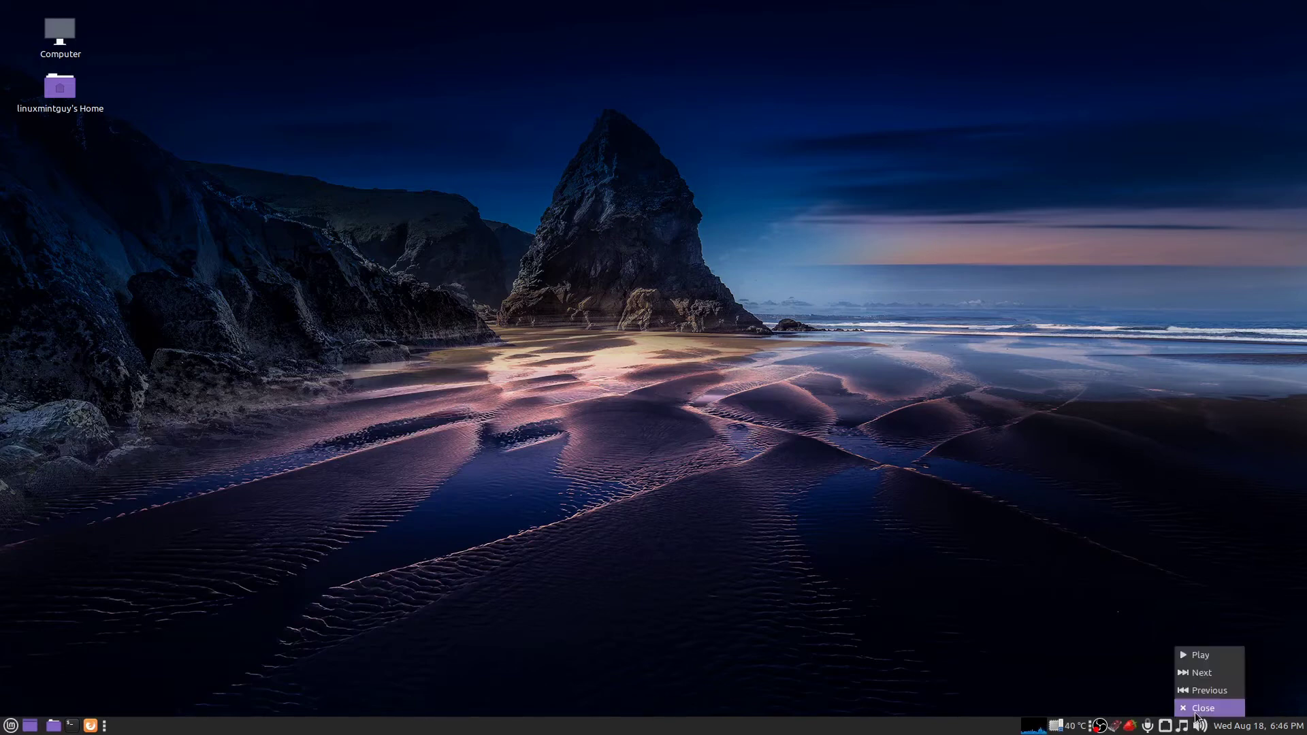
click(1196, 709)
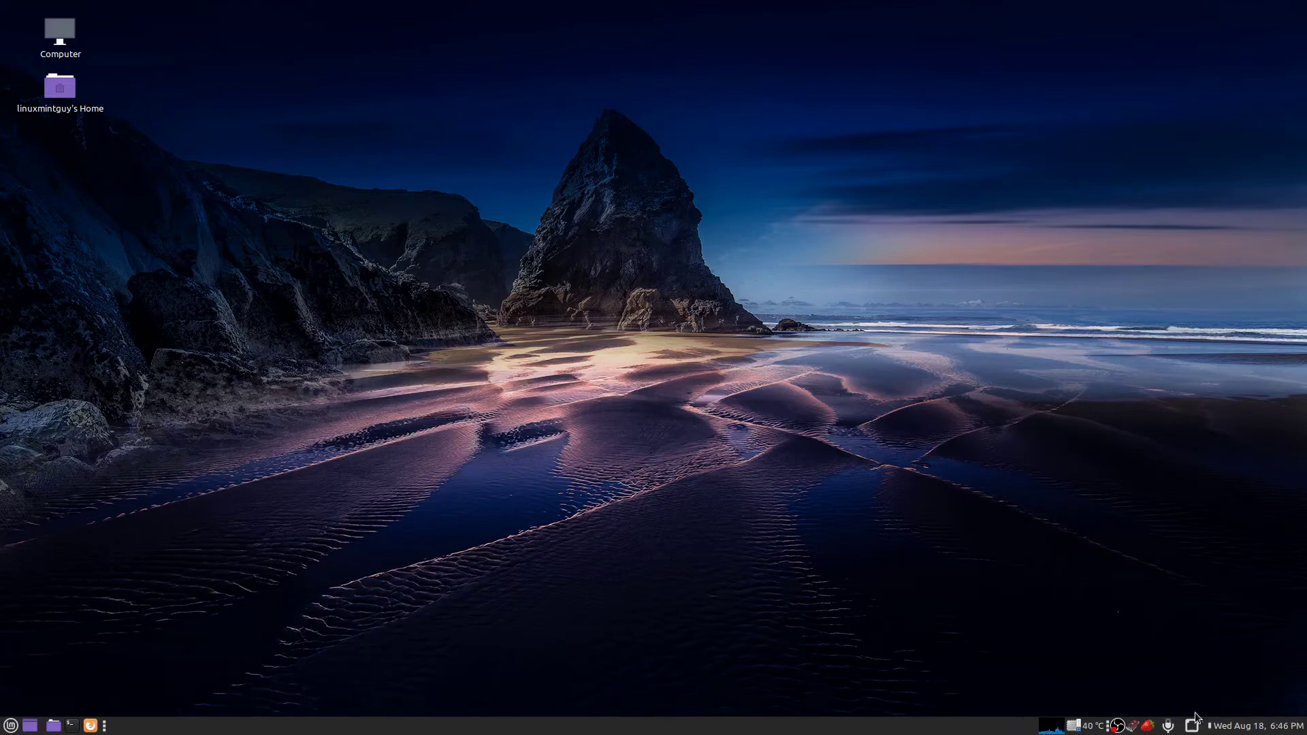
click(1148, 726)
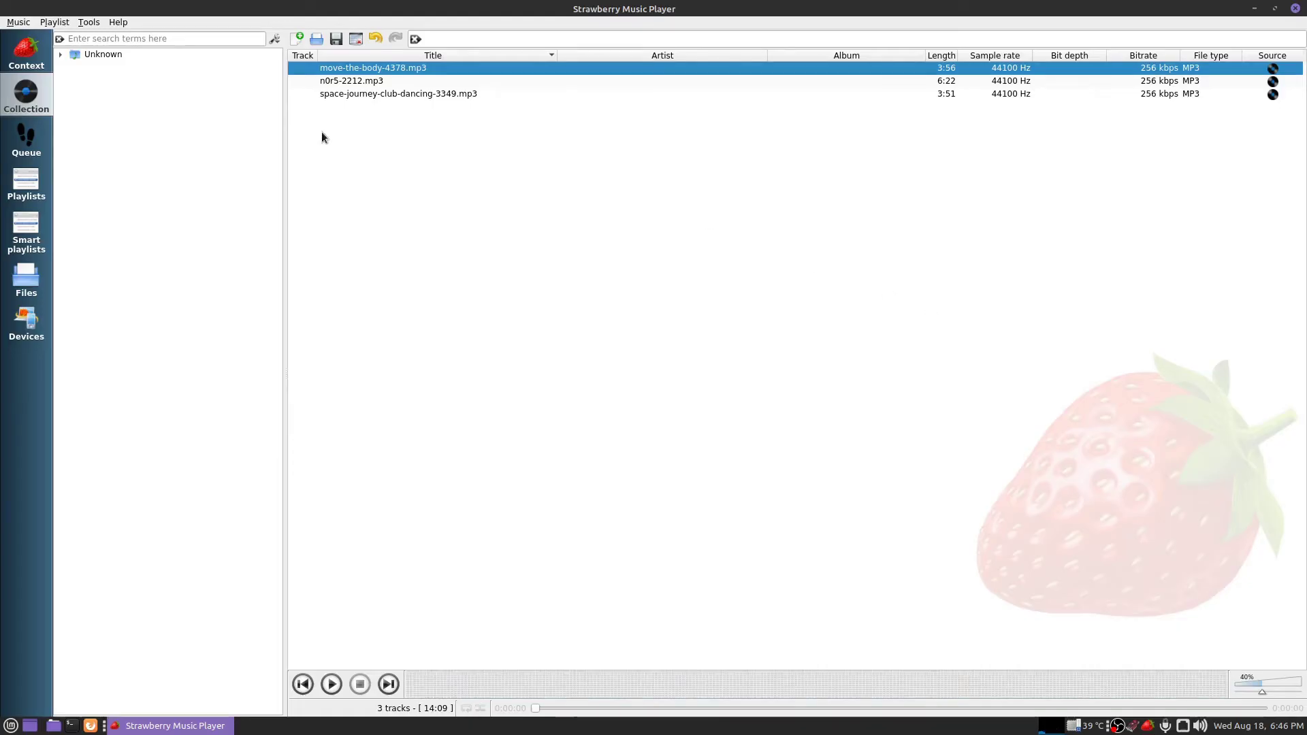
- Open the equalizer, enlarge its window vertically, and set the preset to Zero
click(89, 22)
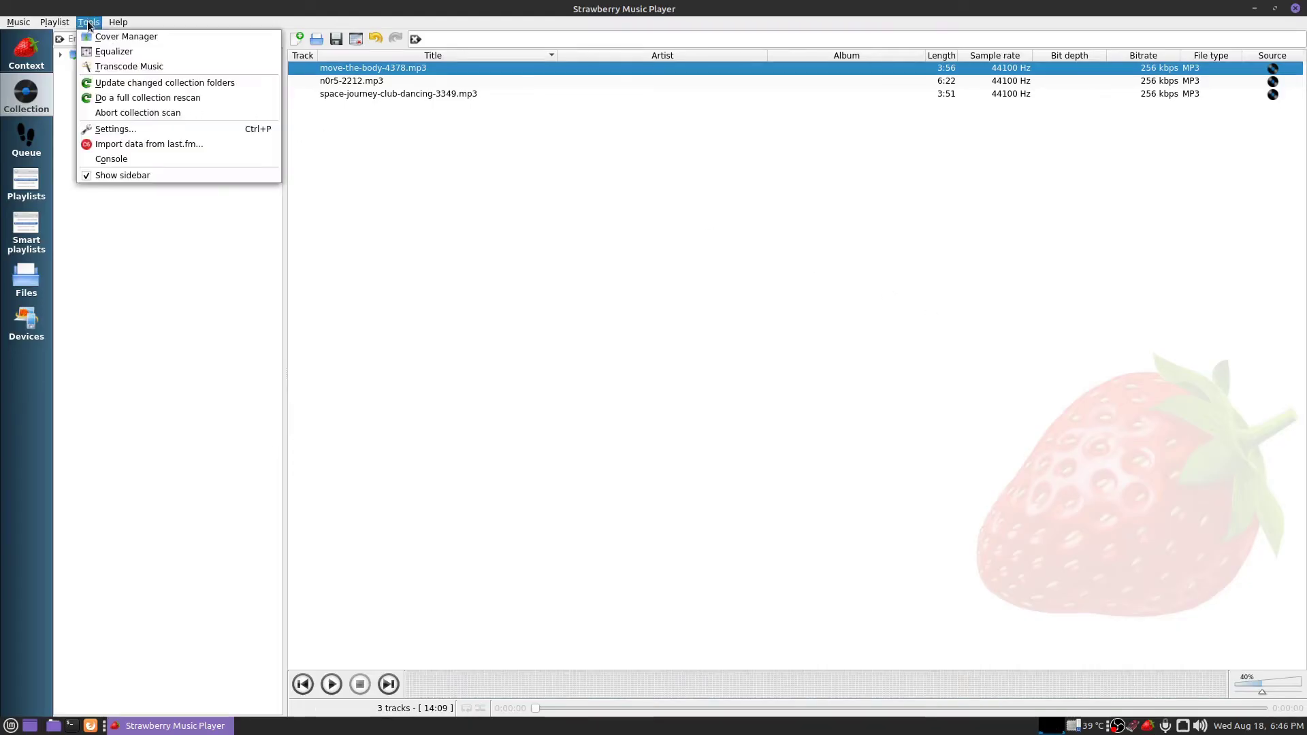
click(106, 54)
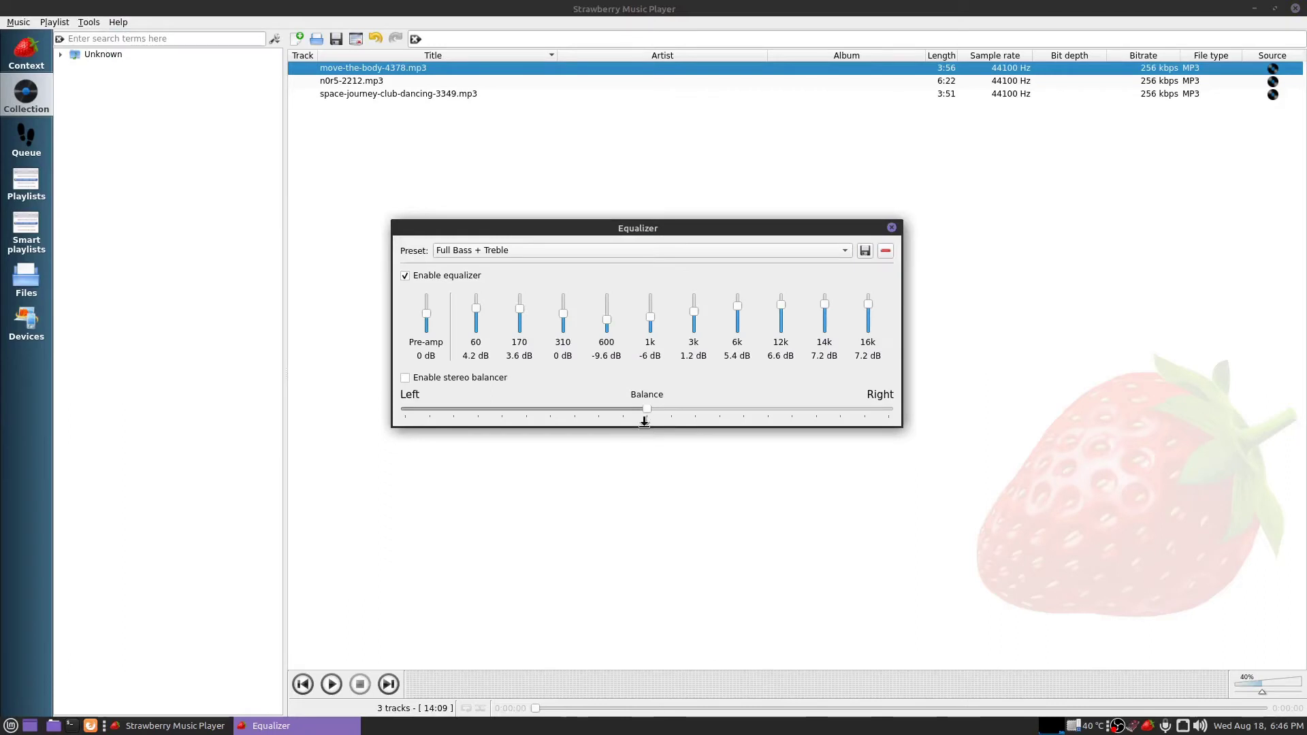
drag(636, 427, 636, 505)
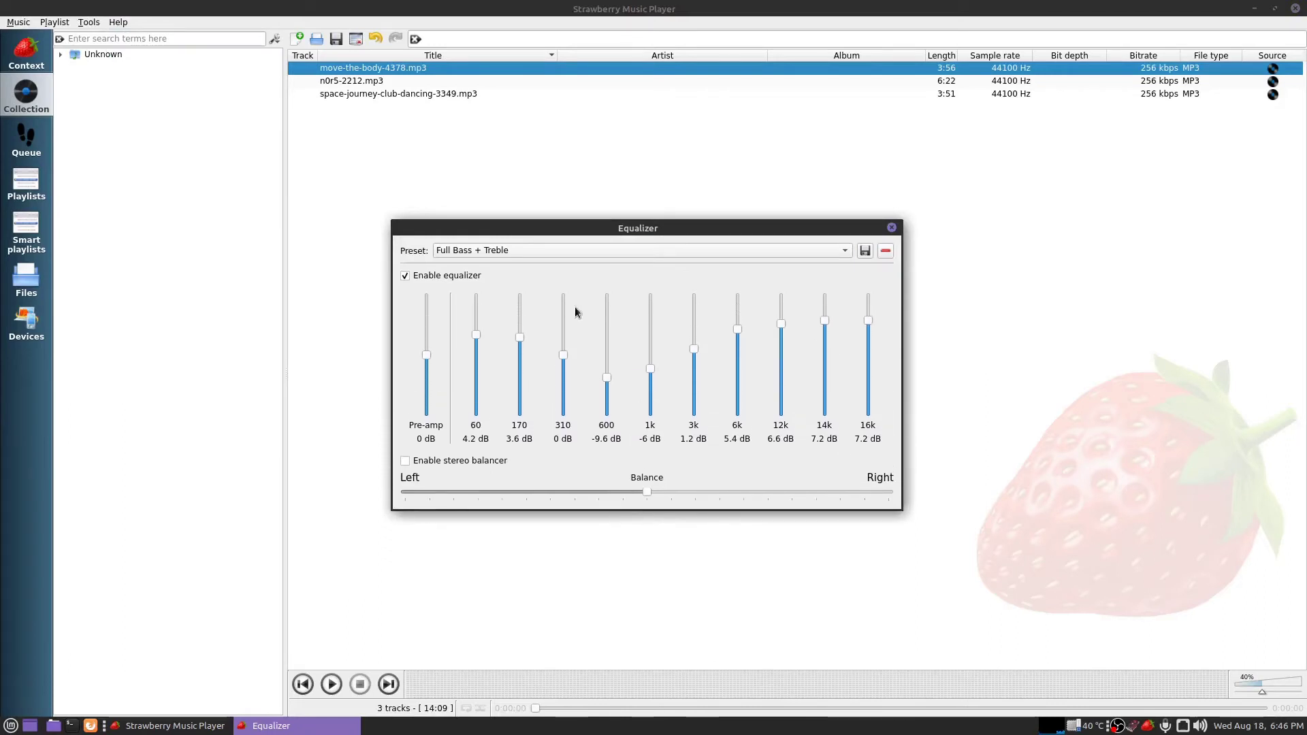
click(485, 252)
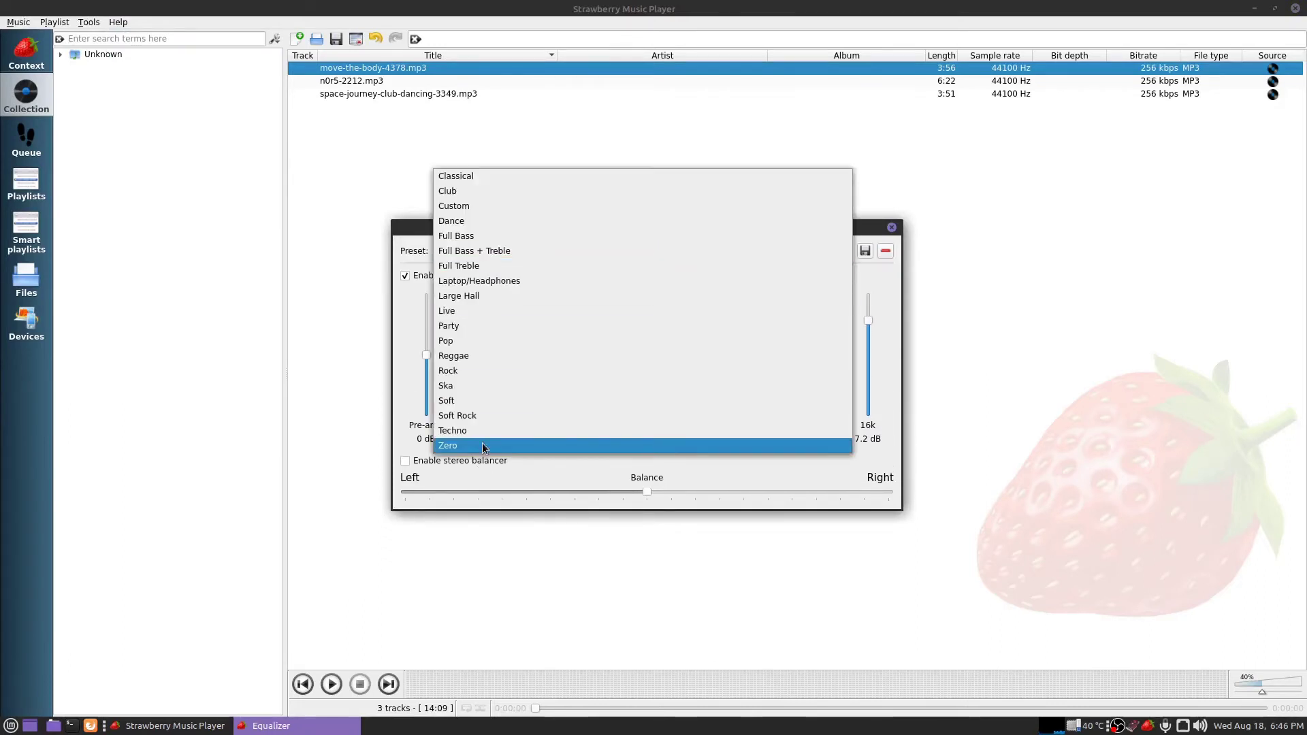
click(517, 445)
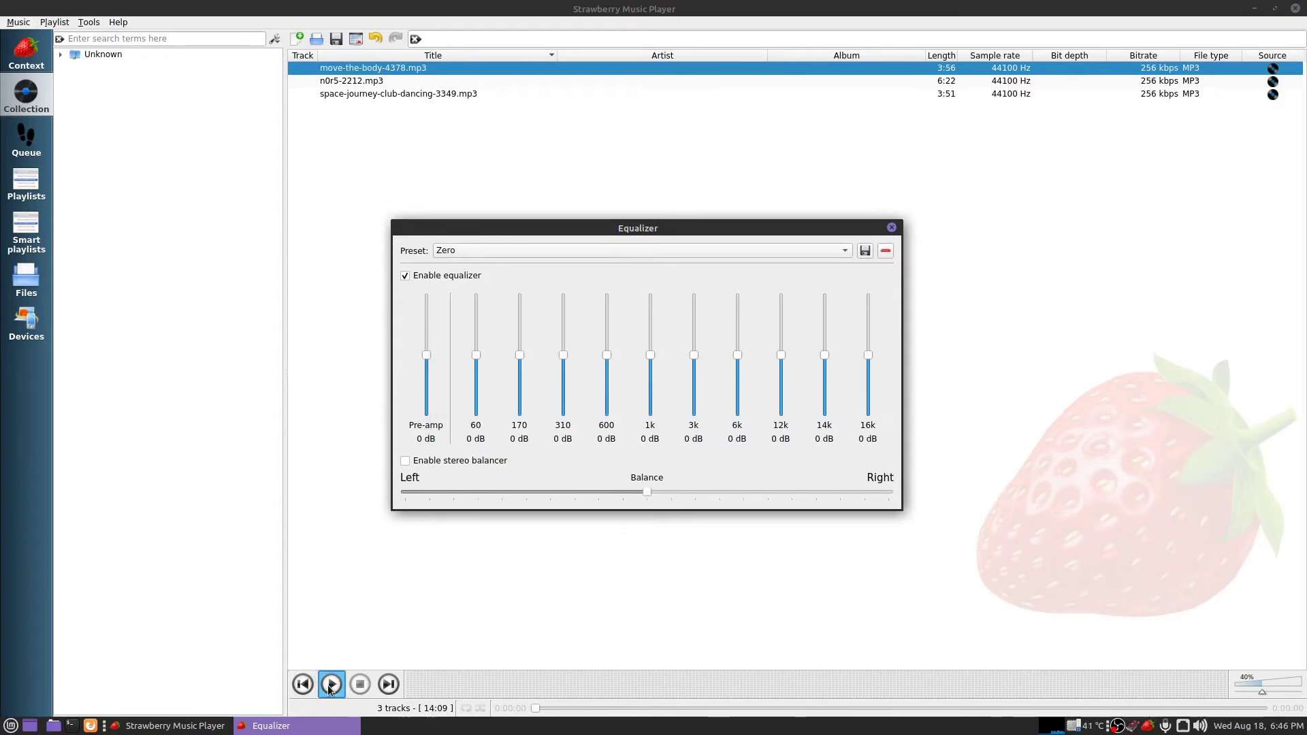
- Play move-the-body-4378.mp3 and switch the equalizer preset to Full Bass + Treble
click(330, 685)
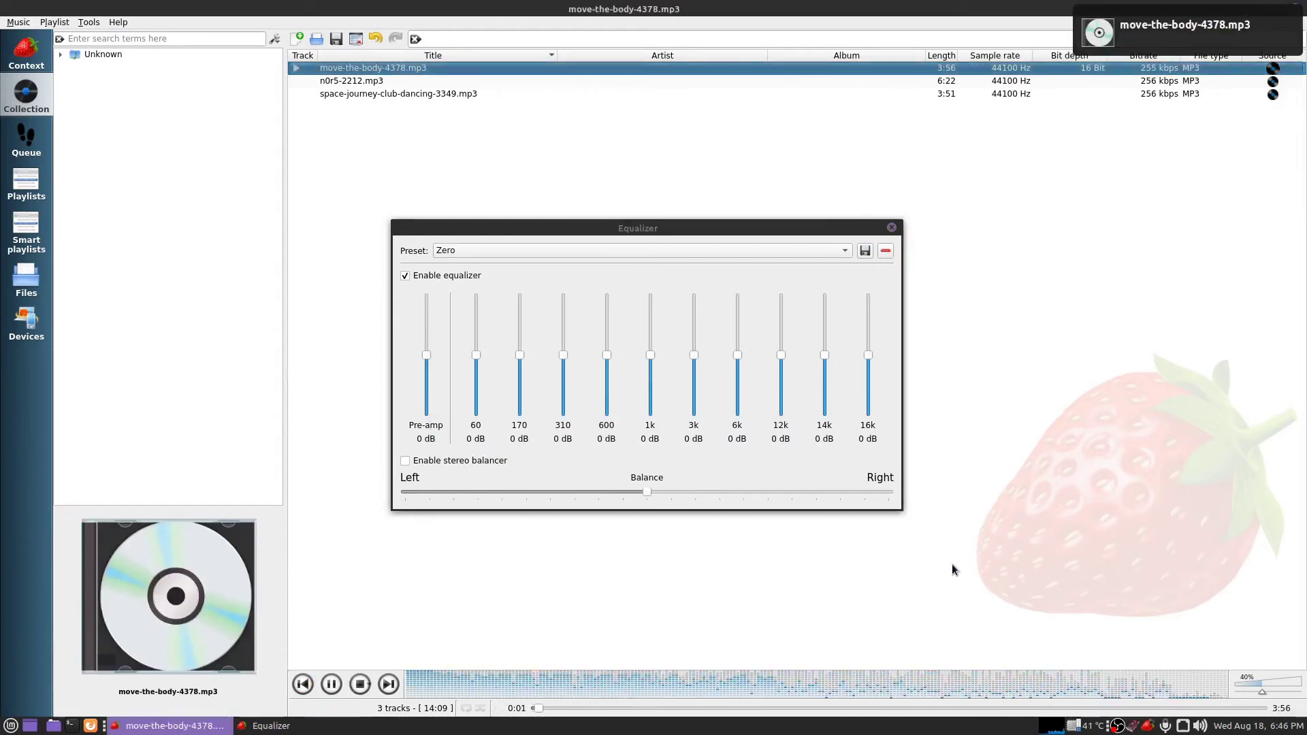
click(463, 253)
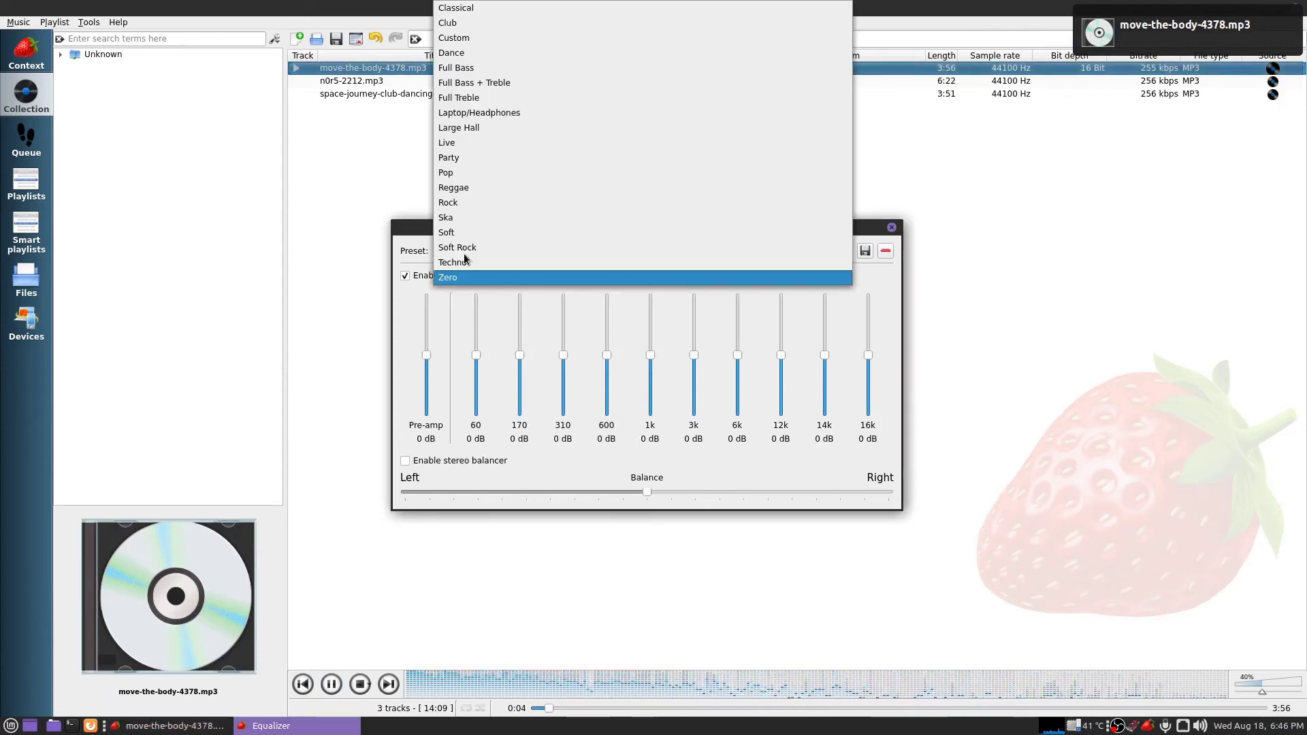
click(512, 82)
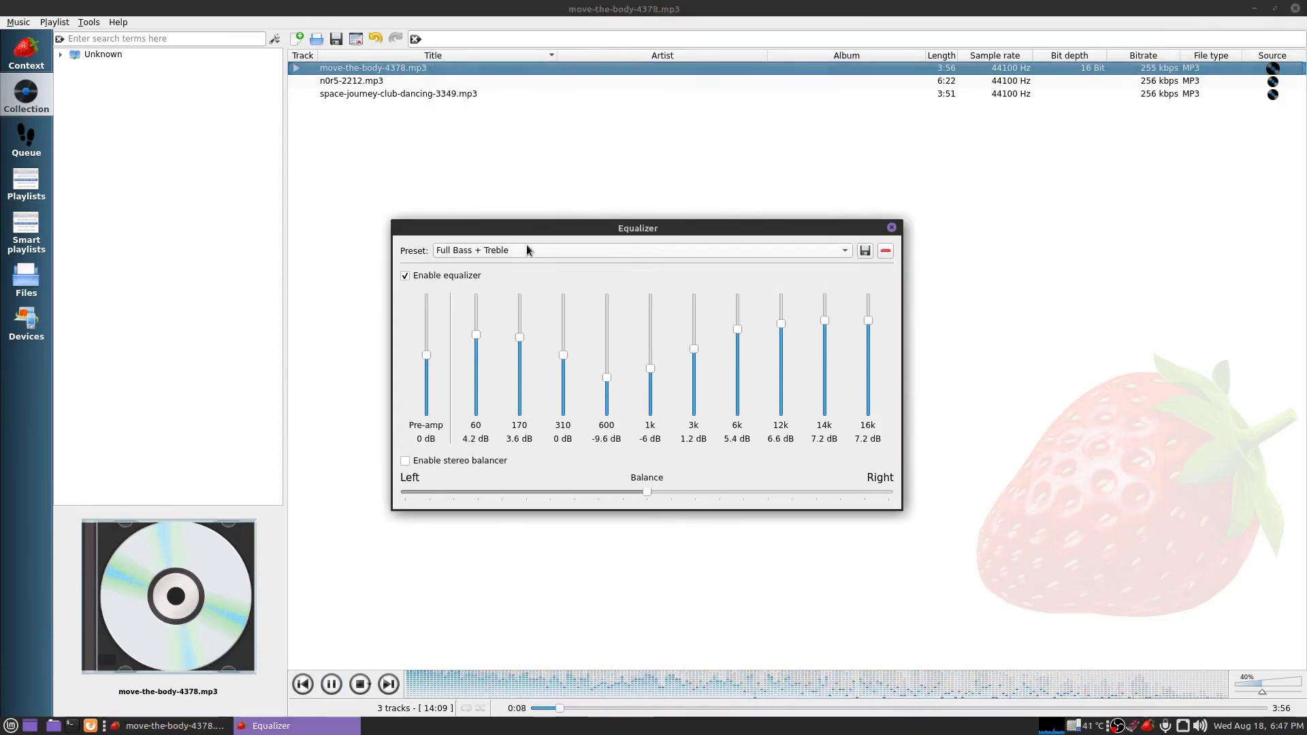
- Try the Full Treble and Large Hall equalizer presets on the playing track
click(455, 252)
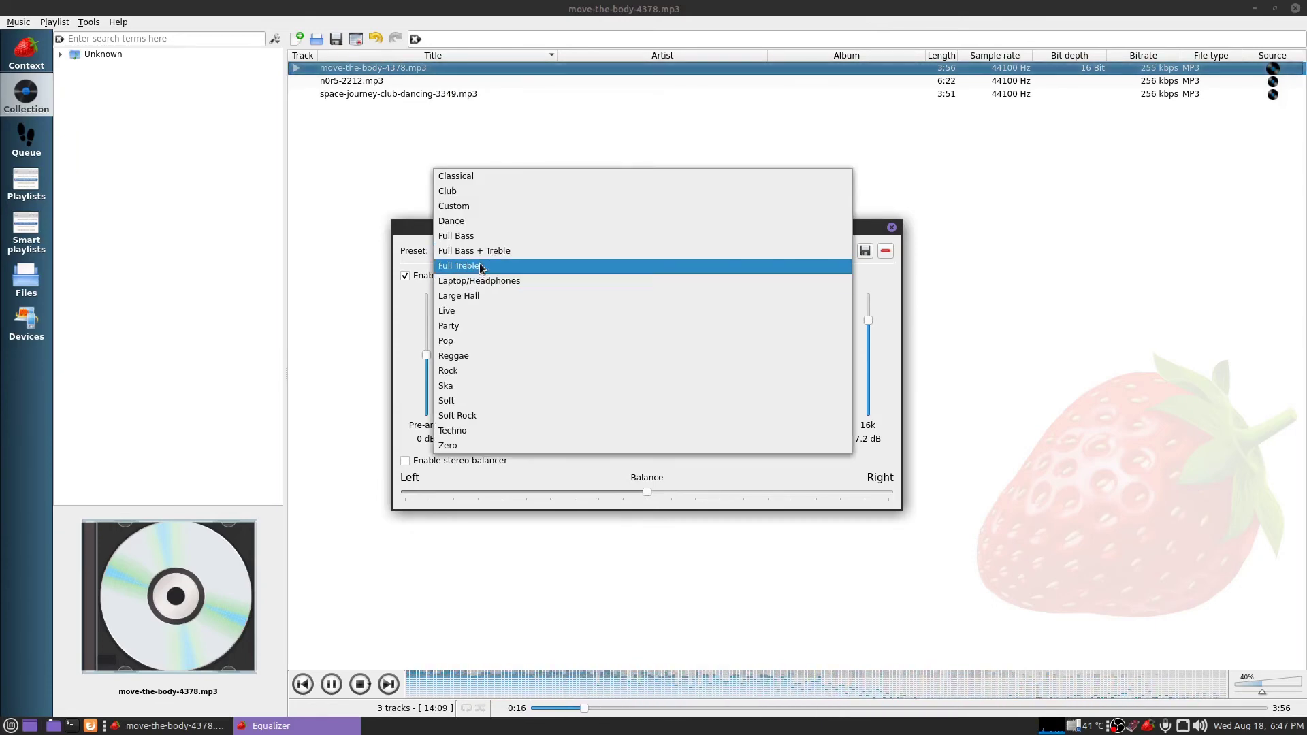
click(494, 266)
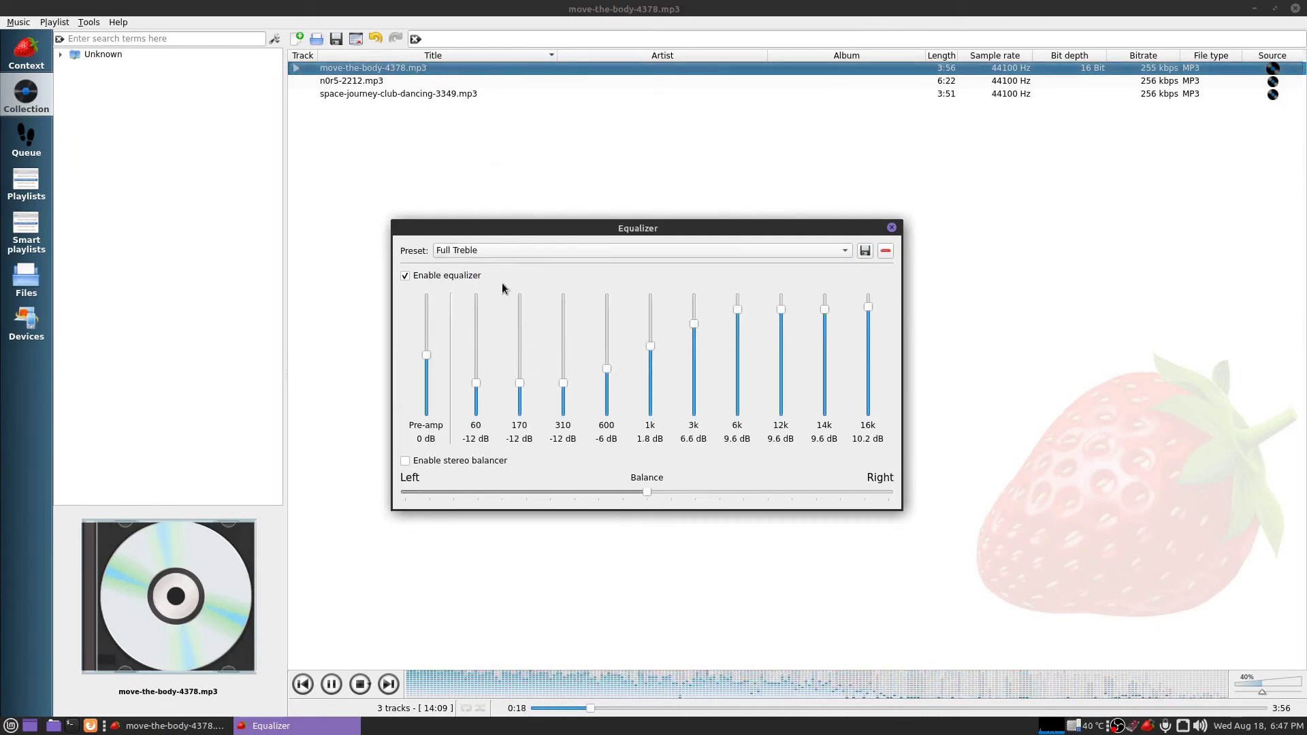
click(458, 253)
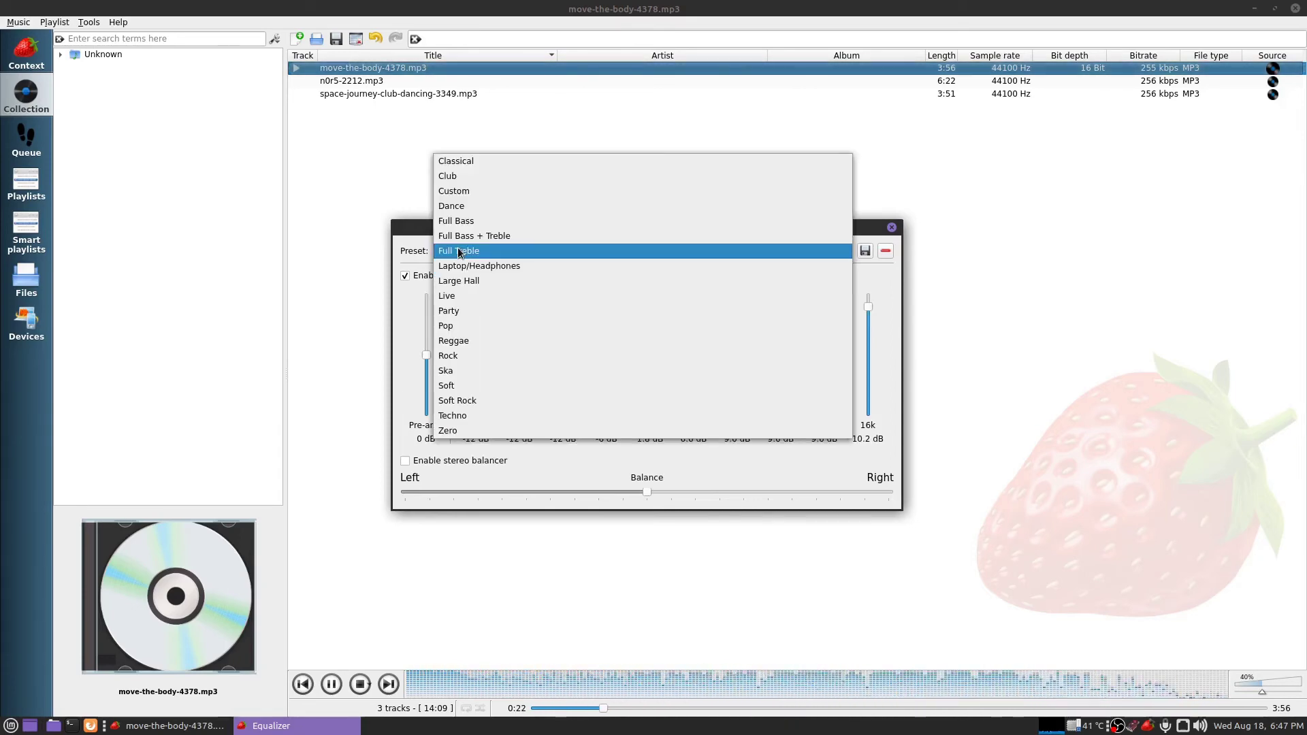
key(Escape)
key(Down)
key(Down)
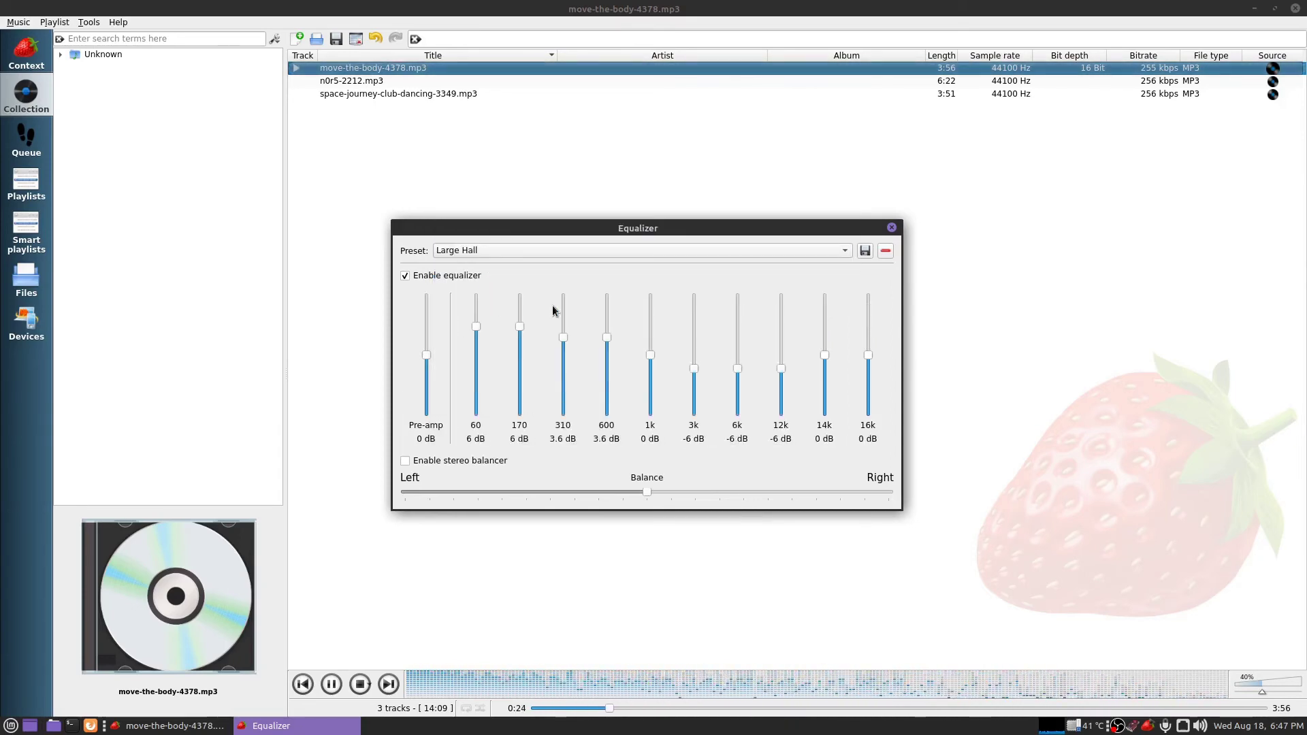
- Set the equalizer preset back to Full Bass + Treble and close the equalizer
click(458, 253)
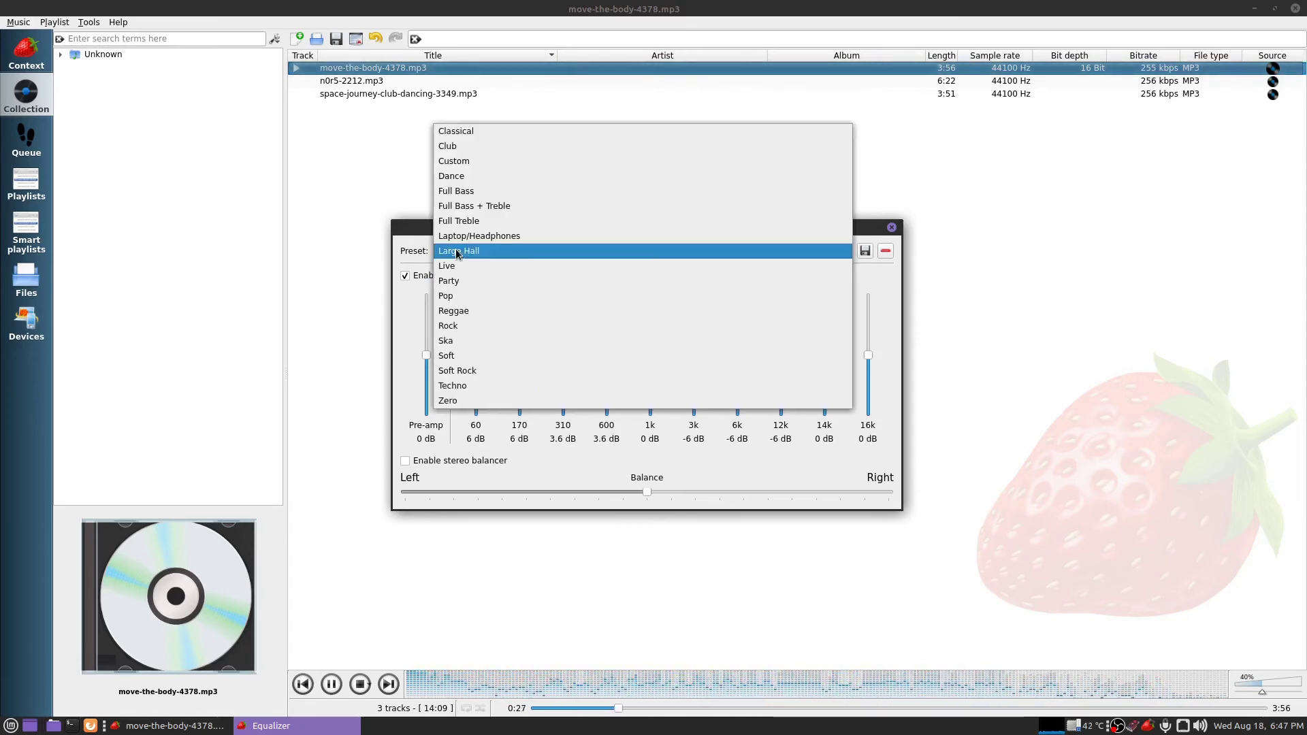
click(504, 207)
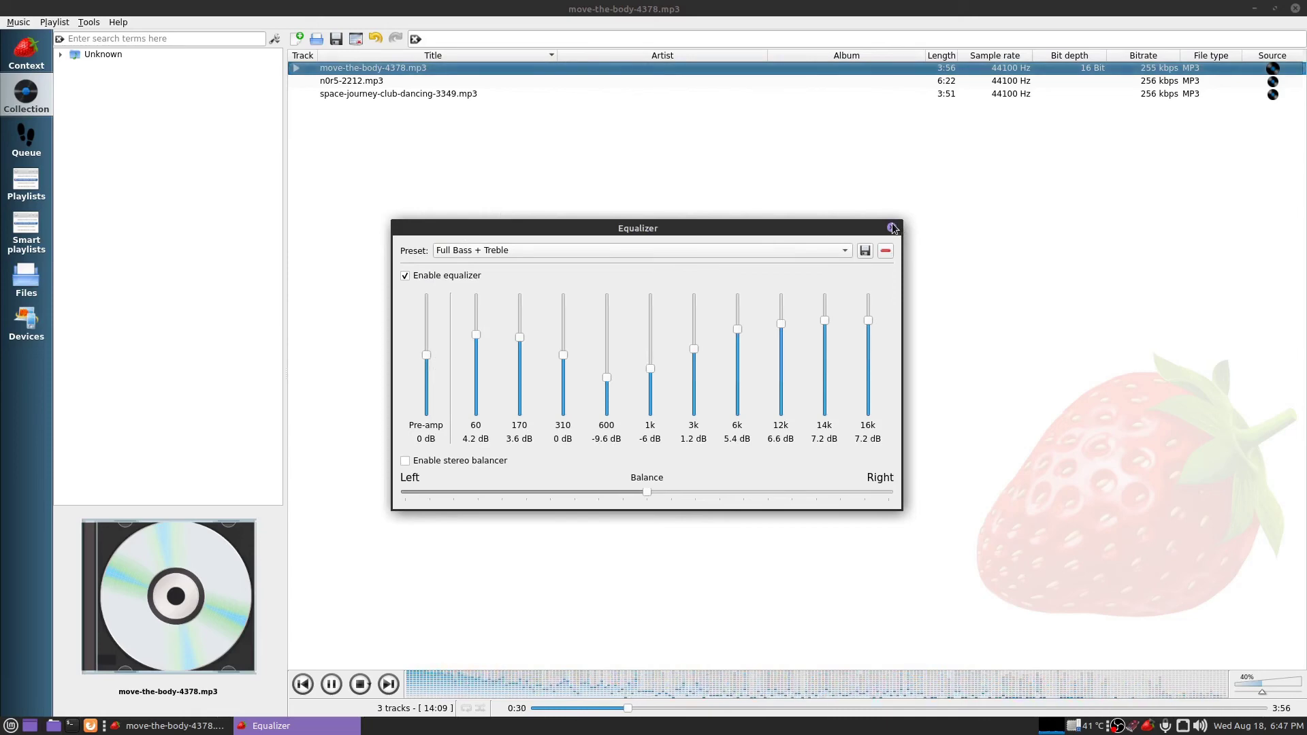
click(892, 228)
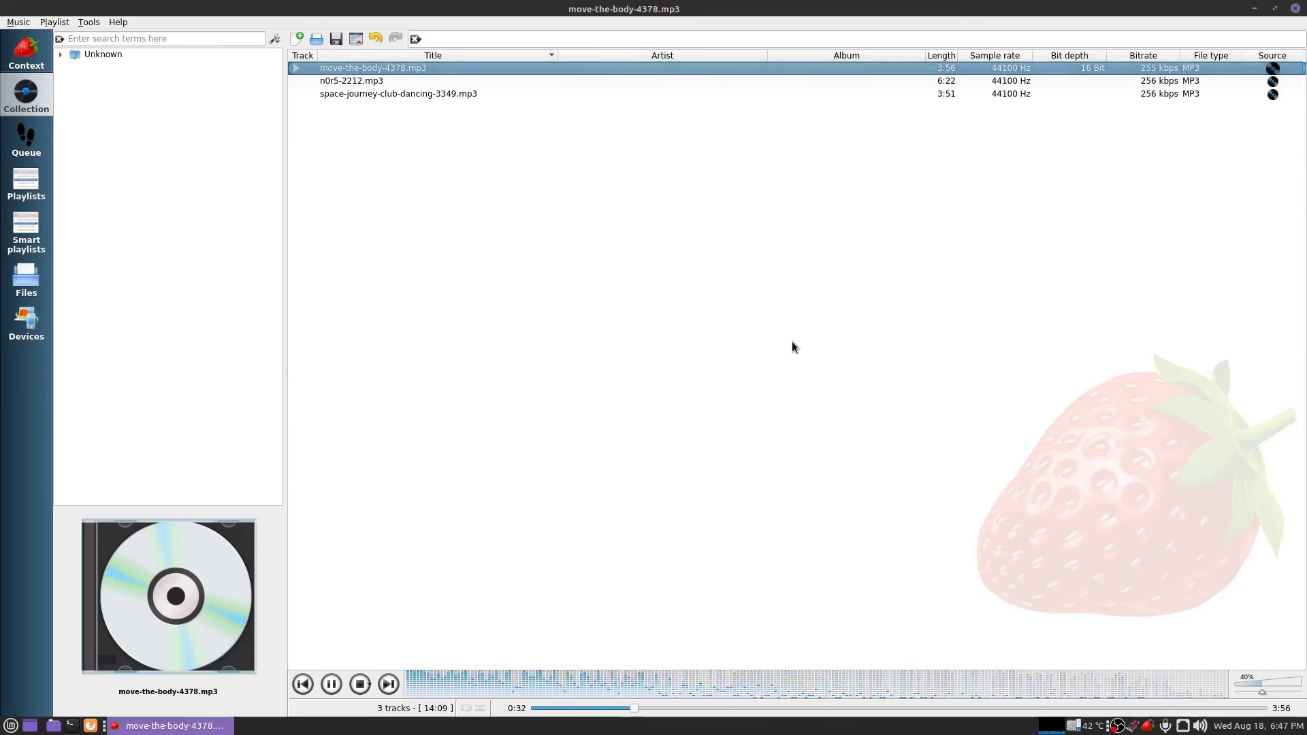
- Pause the playing track and close the music player window
click(332, 683)
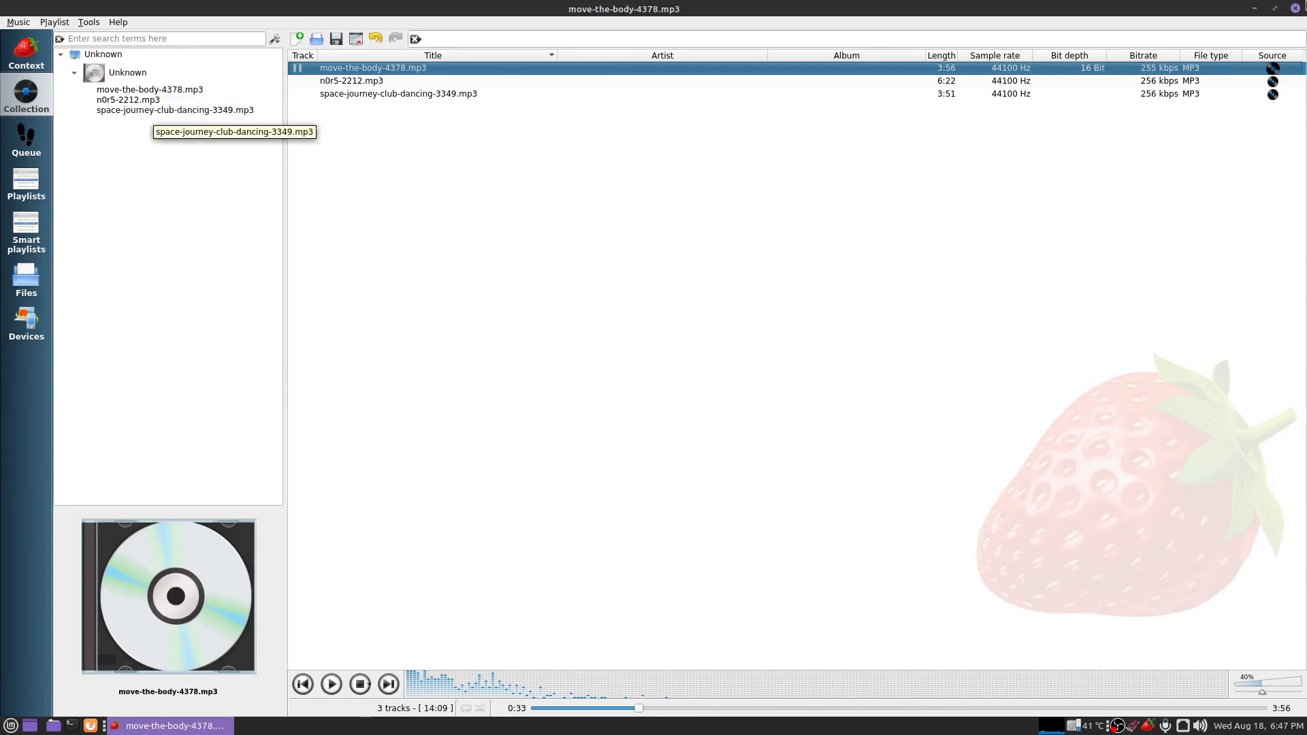
click(1296, 10)
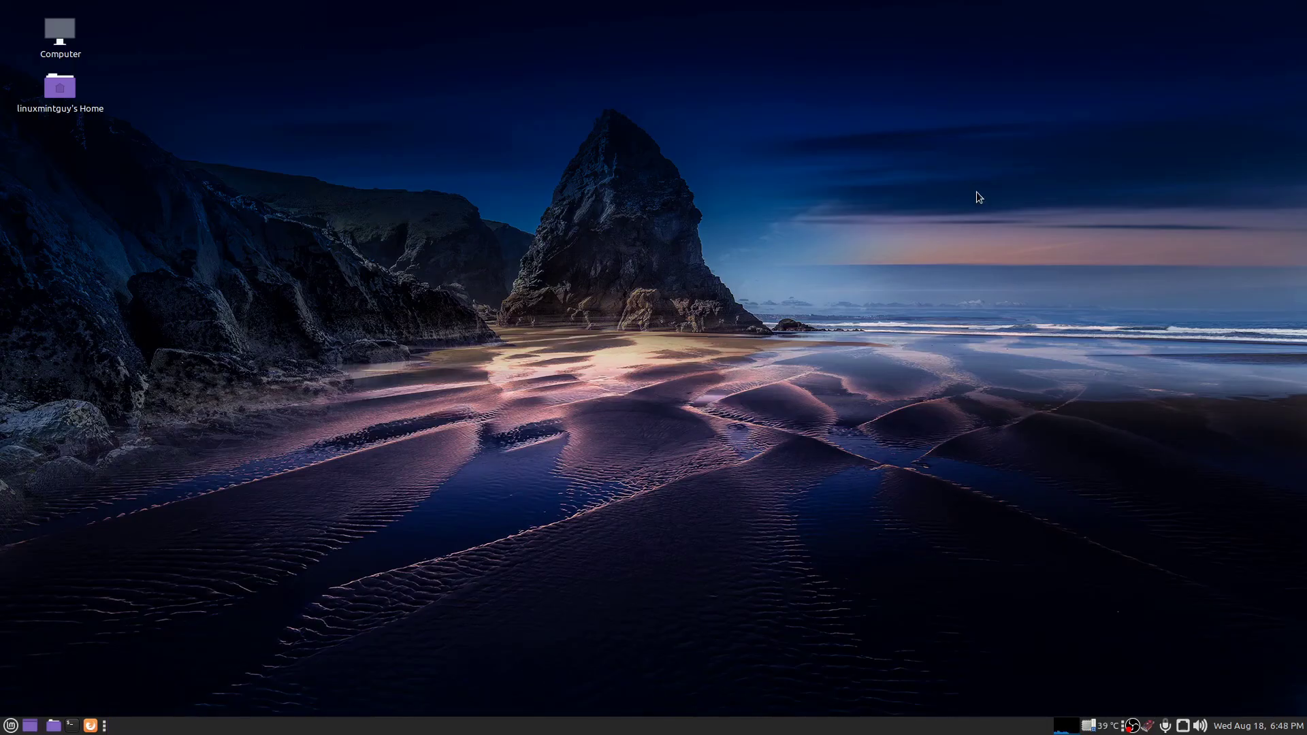